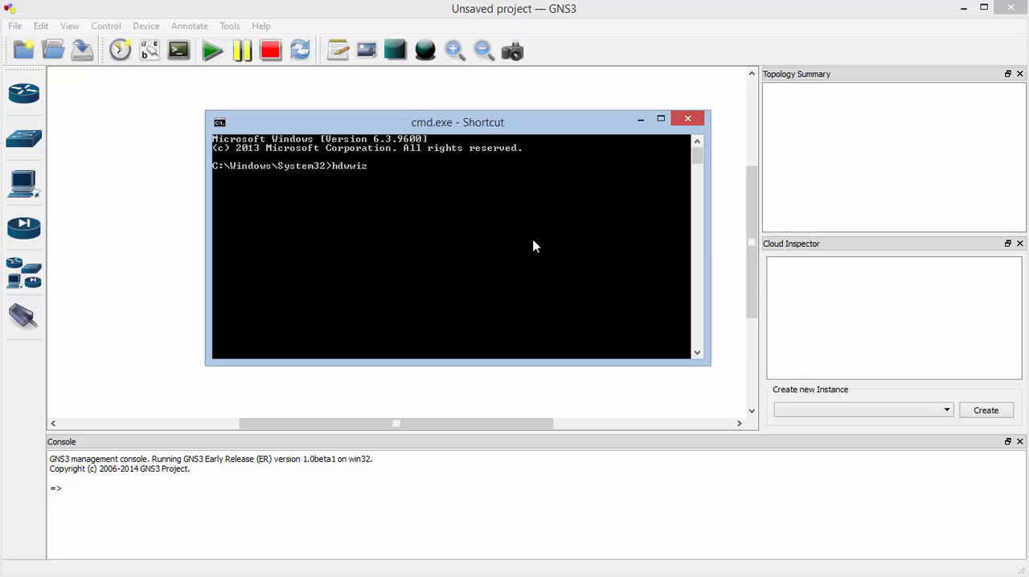
Run hdwwiz and choose to install hardware manually from the list, picking the Network adapters type
{"action": "key", "text": "Return"}
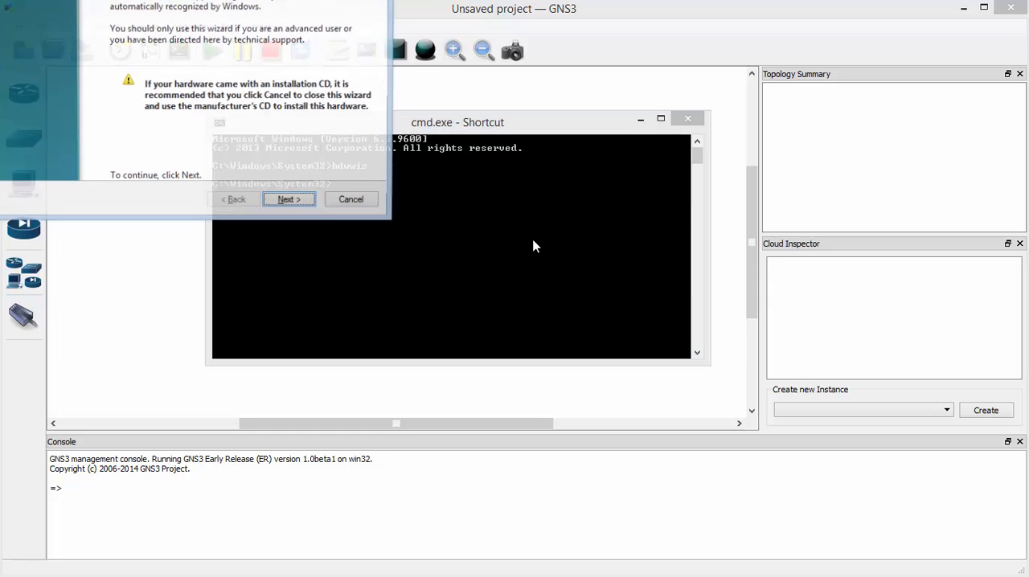
{"action": "left_click_drag", "start_coordinate": [271, 0], "coordinate": [515, 79]}
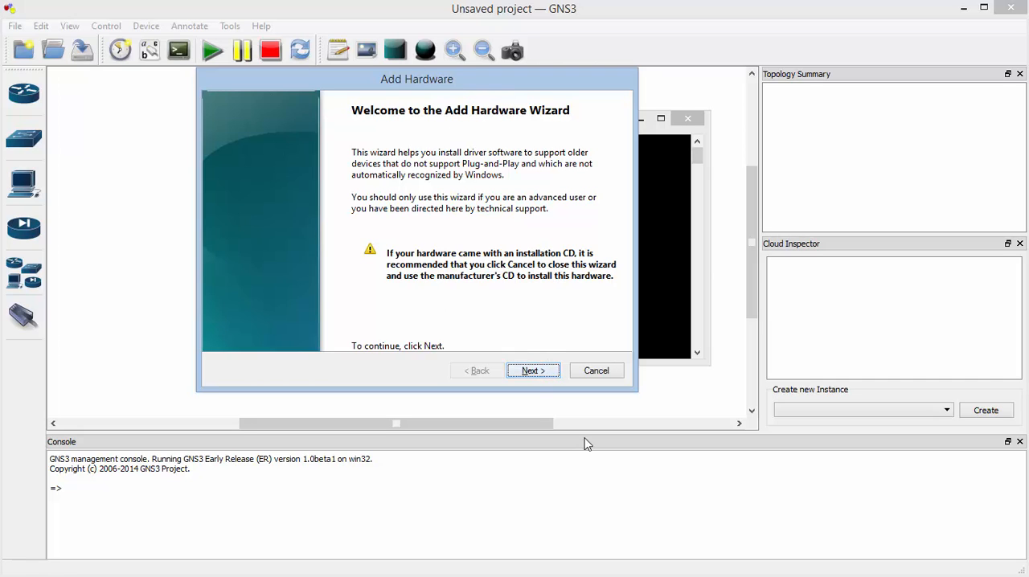
{"action": "left_click", "coordinate": [549, 376]}
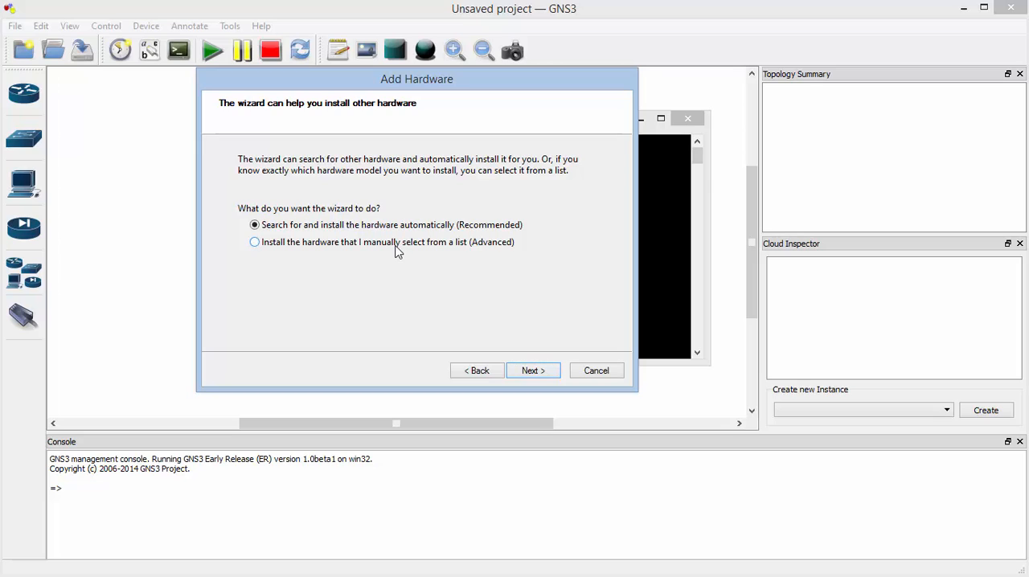
{"action": "left_click", "coordinate": [290, 246]}
{"action": "left_click", "coordinate": [554, 374]}
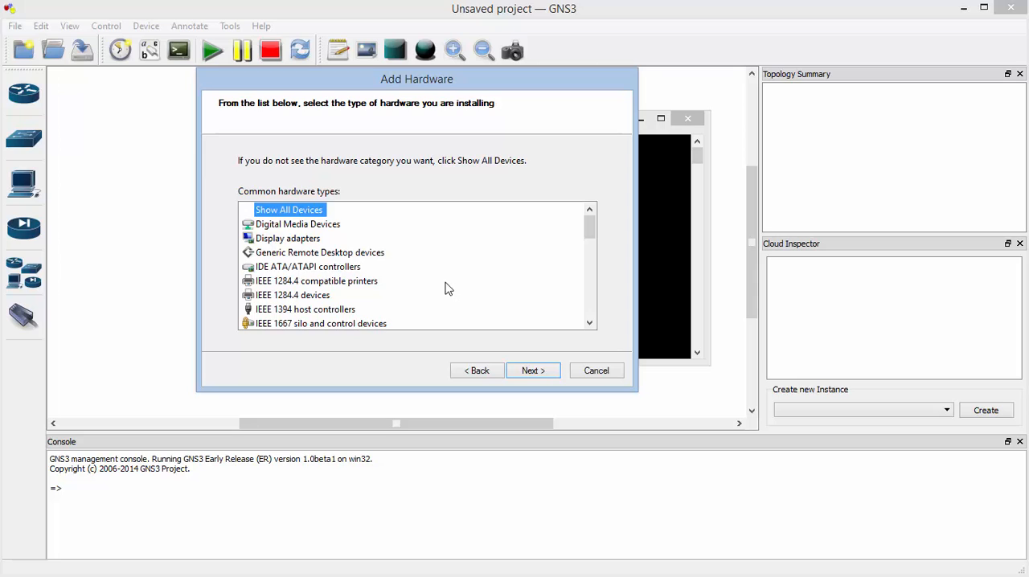
{"action": "left_click_drag", "start_coordinate": [594, 238], "coordinate": [593, 262]}
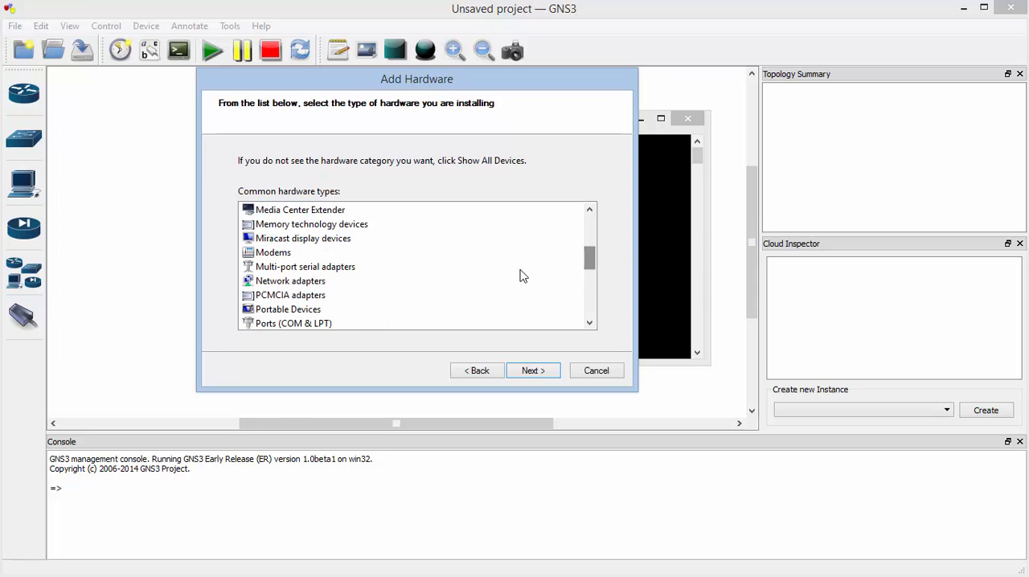
{"action": "left_click", "coordinate": [308, 281]}
{"action": "left_click", "coordinate": [533, 370]}
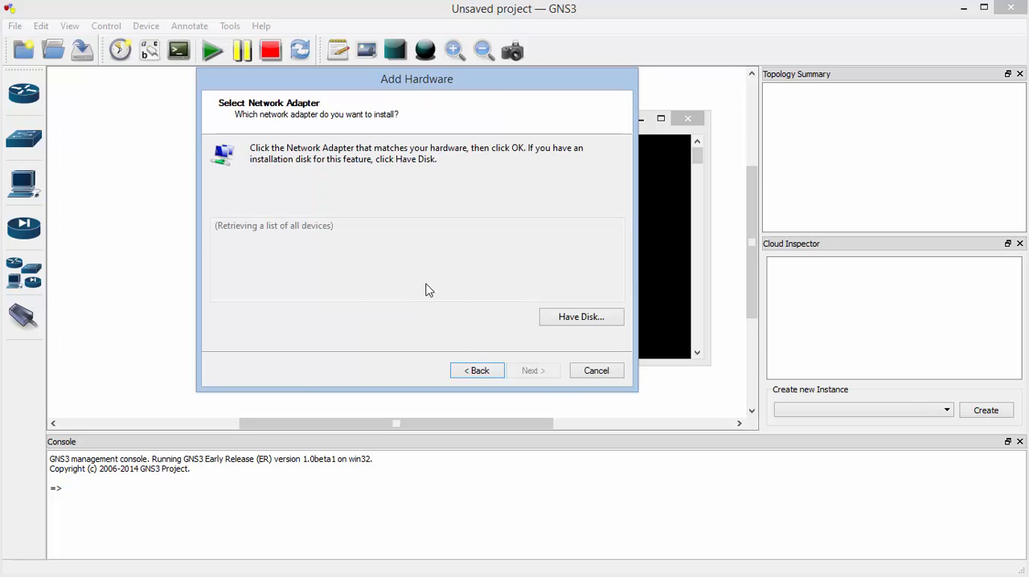
Select Microsoft's KM-TEST Loopback Adapter, but cancel the hardware wizard without installing it and close the command prompt
{"action": "left_click", "coordinate": [256, 274]}
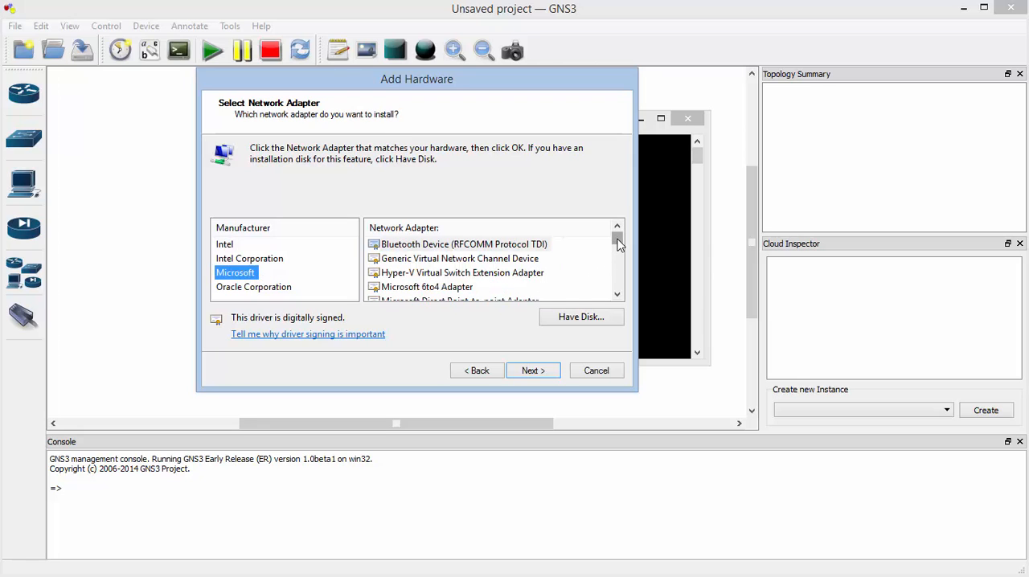
{"action": "left_click_drag", "start_coordinate": [618, 244], "coordinate": [619, 253]}
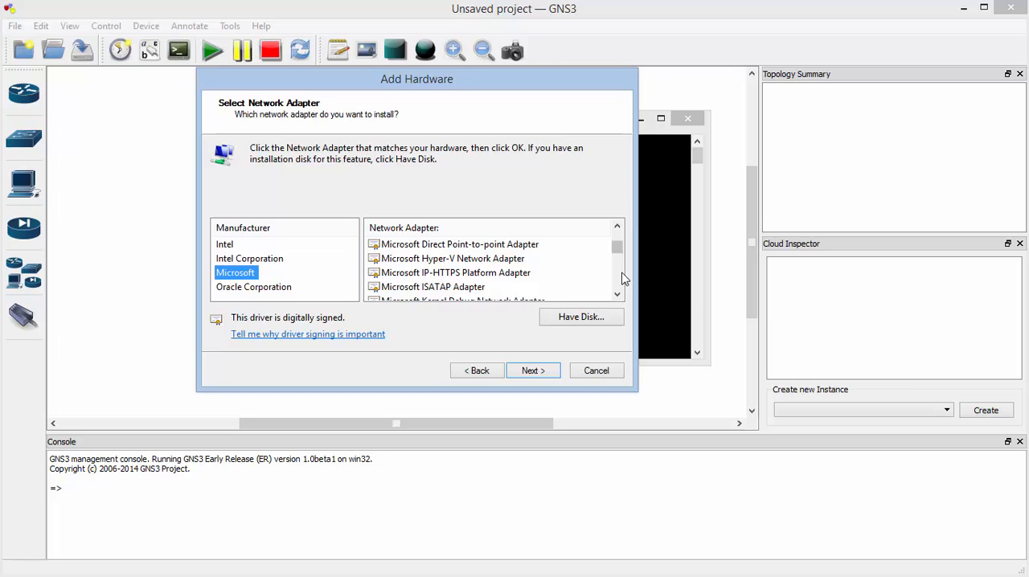
{"action": "left_click", "coordinate": [618, 274]}
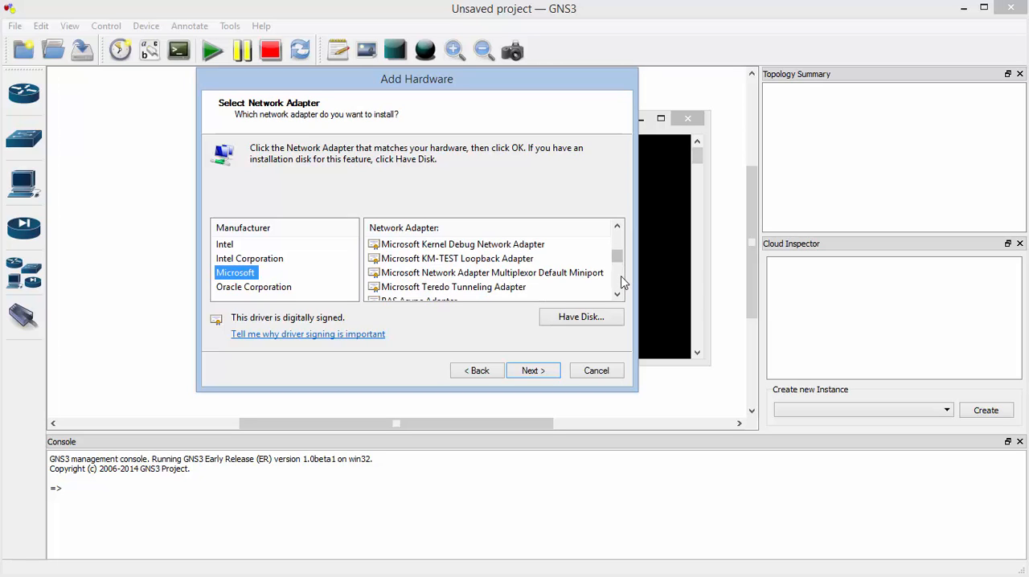
{"action": "left_click", "coordinate": [622, 281]}
{"action": "left_click", "coordinate": [619, 256]}
{"action": "left_click", "coordinate": [515, 259]}
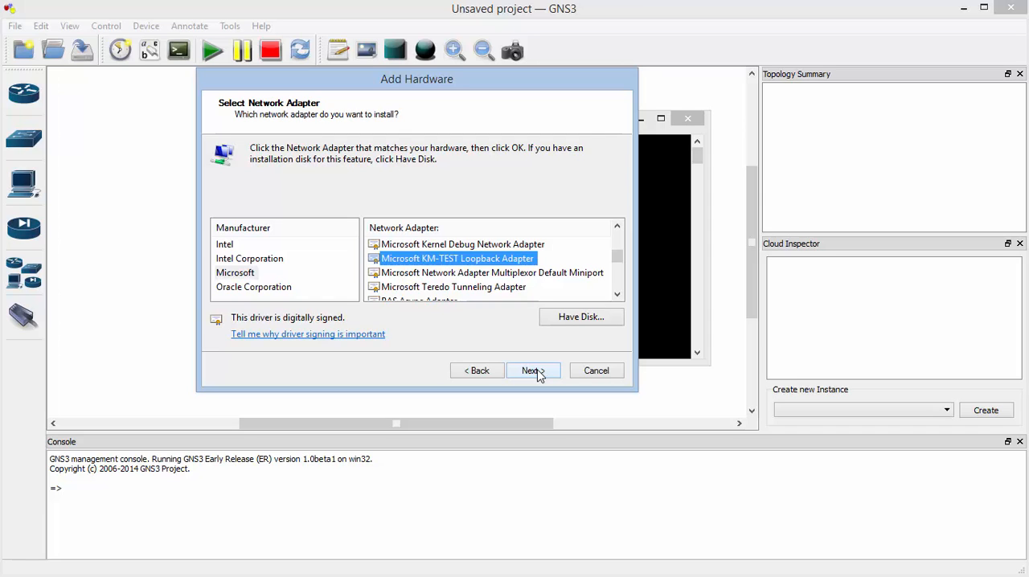
{"action": "left_click", "coordinate": [594, 375]}
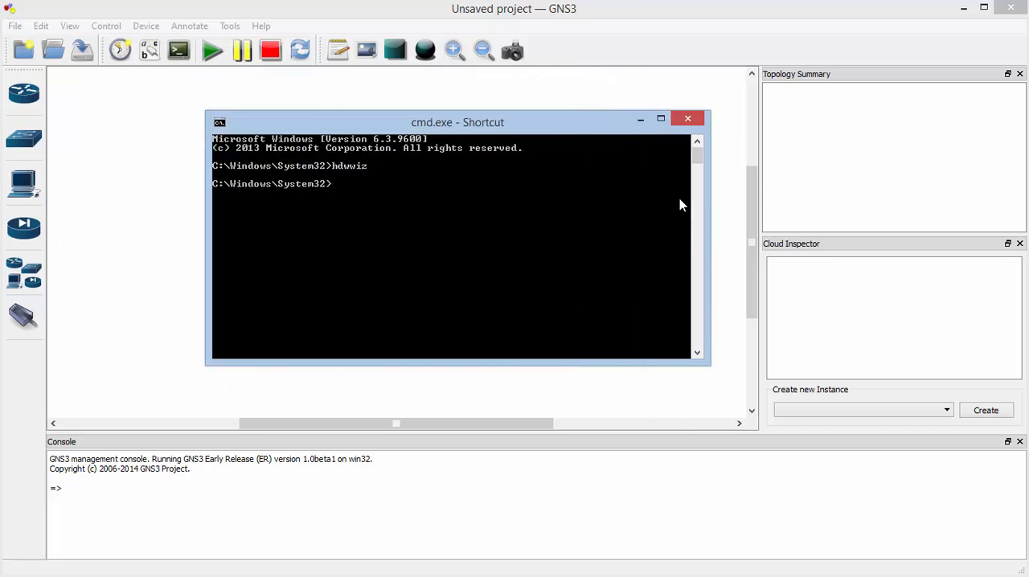
{"action": "left_click", "coordinate": [688, 119]}
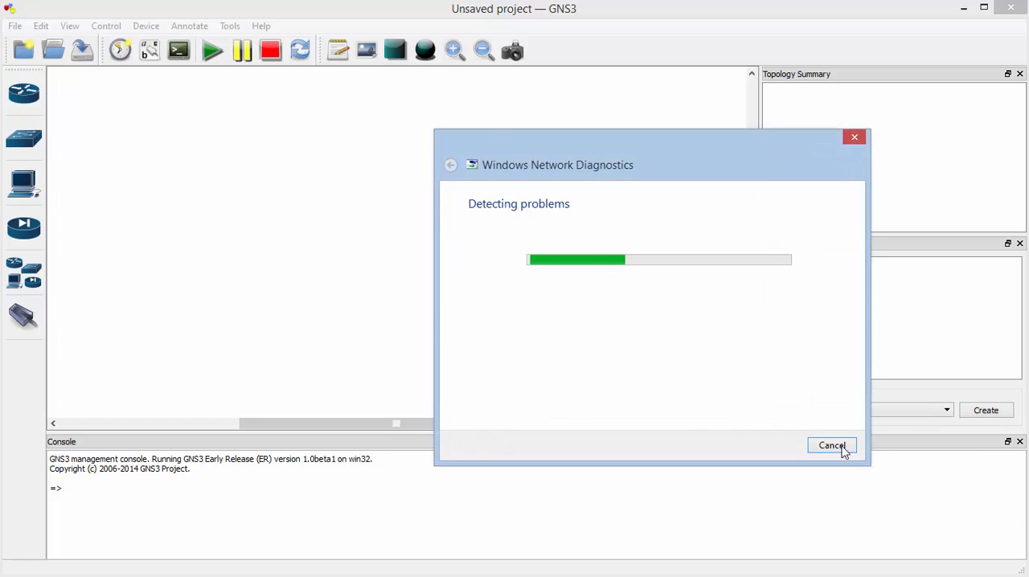
Cancel the network diagnostics, examine the Loopback1 and Loopback2 adapters in Network Connections, and close the network windows
{"action": "left_click", "coordinate": [843, 449]}
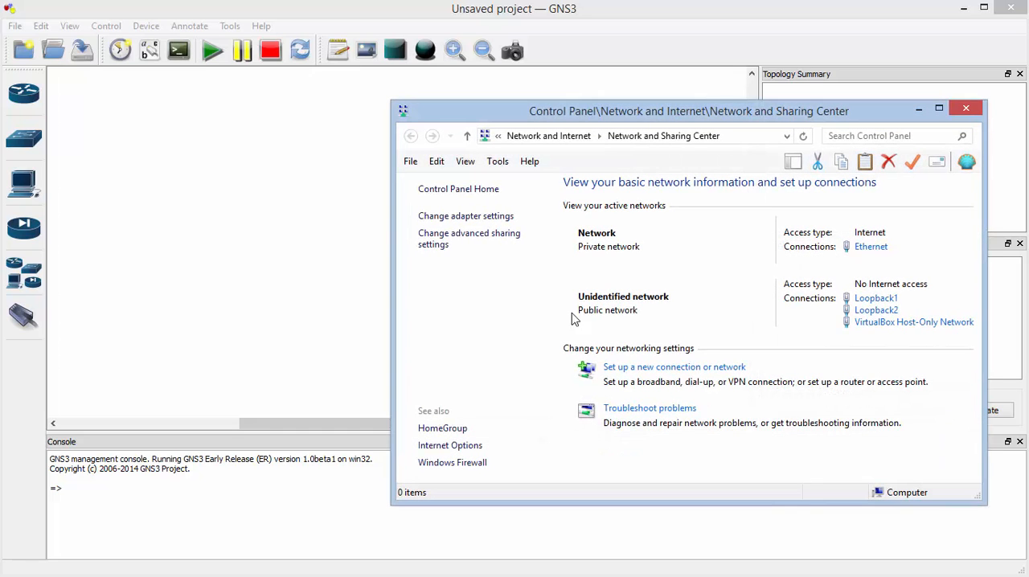
{"action": "left_click", "coordinate": [471, 214]}
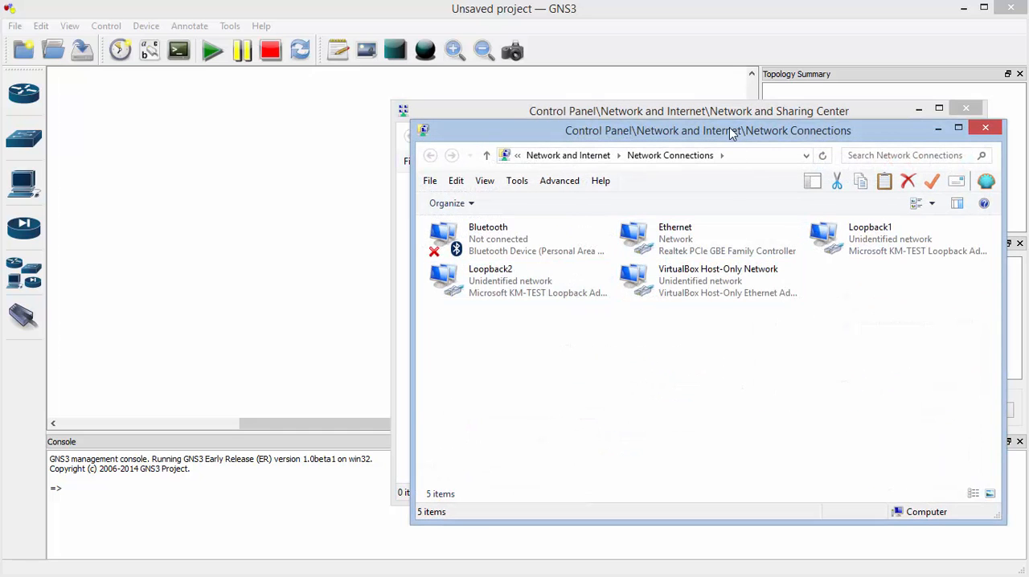
{"action": "left_click_drag", "start_coordinate": [729, 131], "coordinate": [539, 74]}
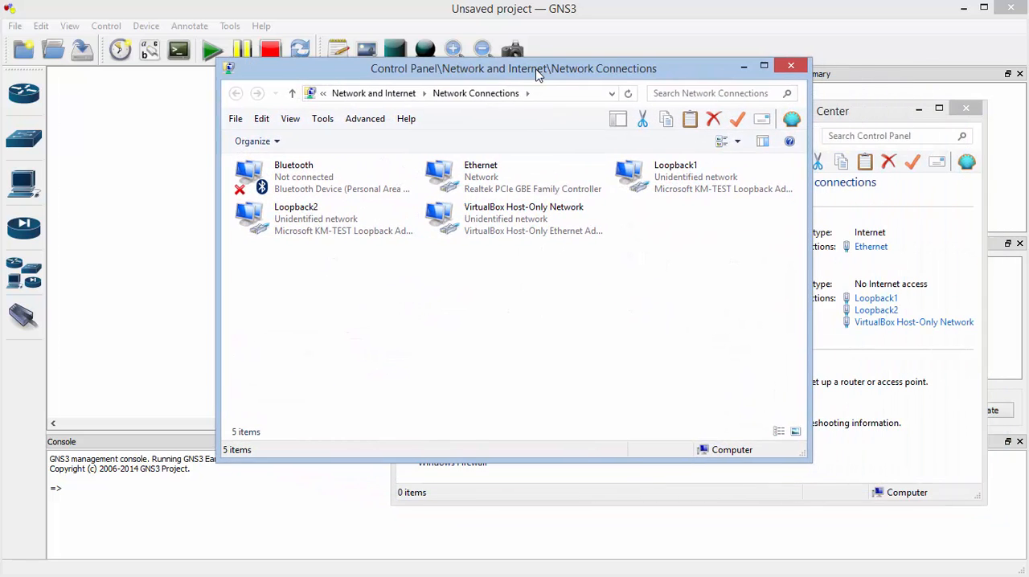
{"action": "left_click", "coordinate": [643, 181]}
{"action": "left_click", "coordinate": [339, 222]}
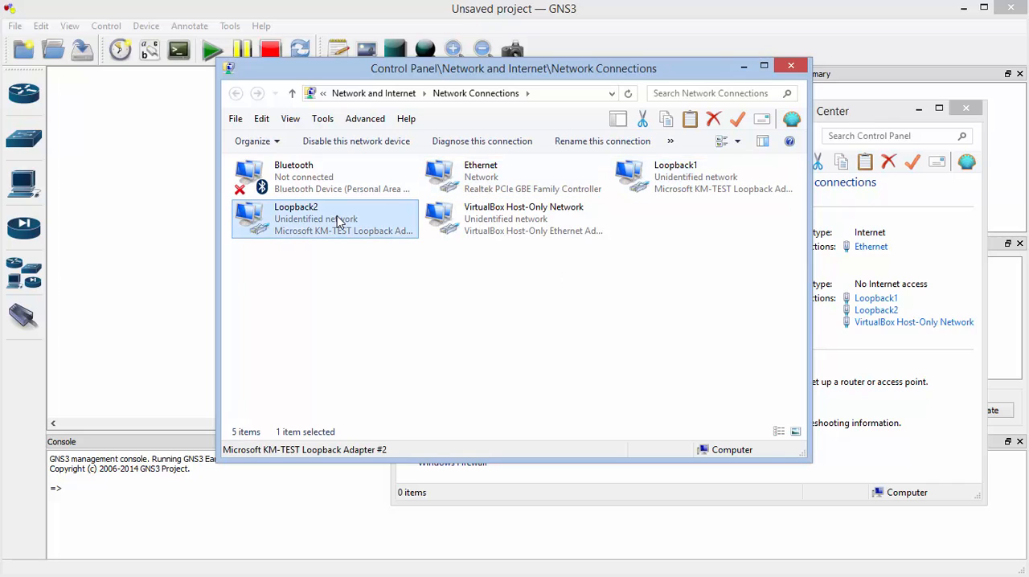
{"action": "left_click", "coordinate": [664, 189]}
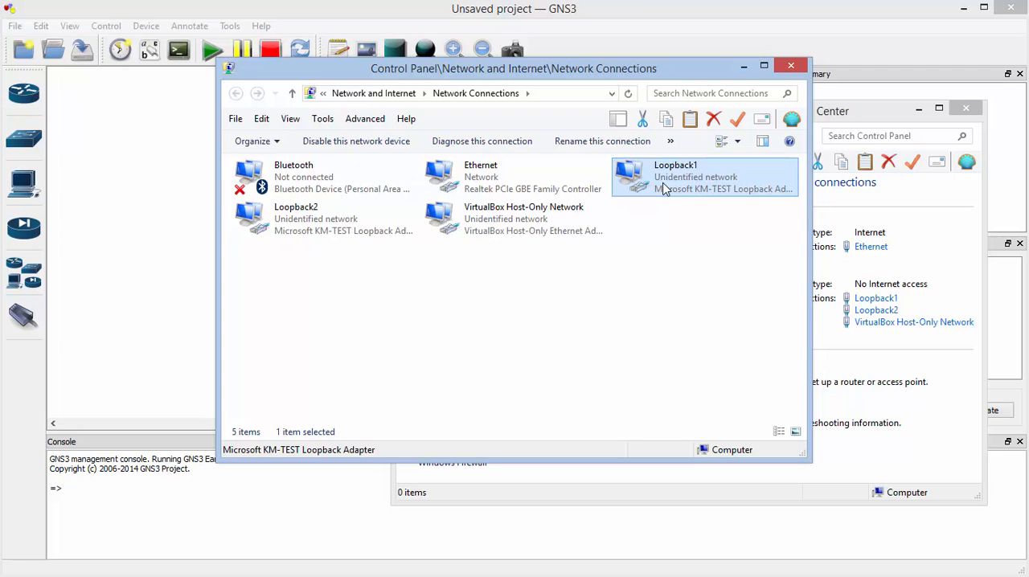
{"action": "left_click", "coordinate": [790, 67]}
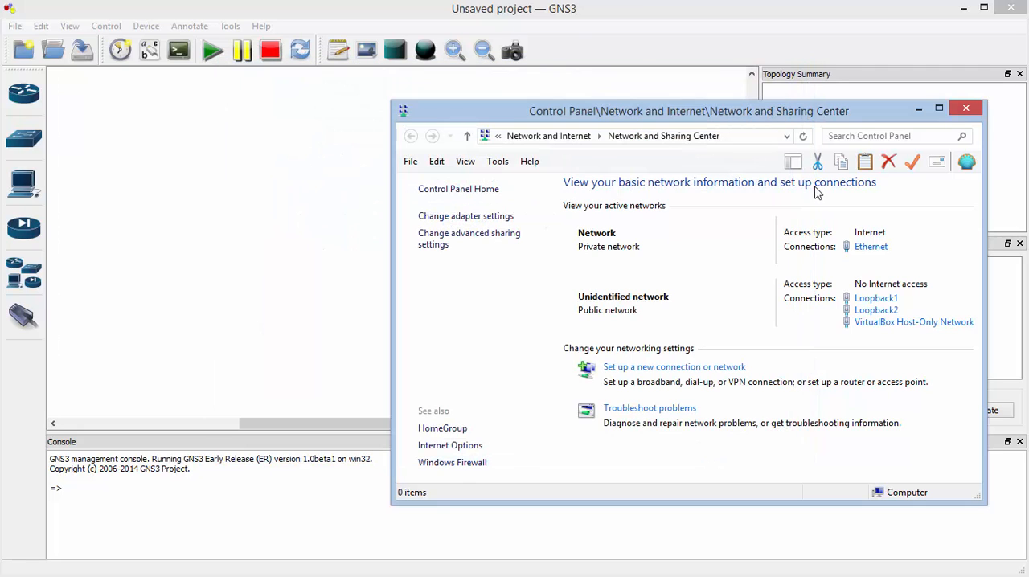
{"action": "left_click", "coordinate": [966, 108]}
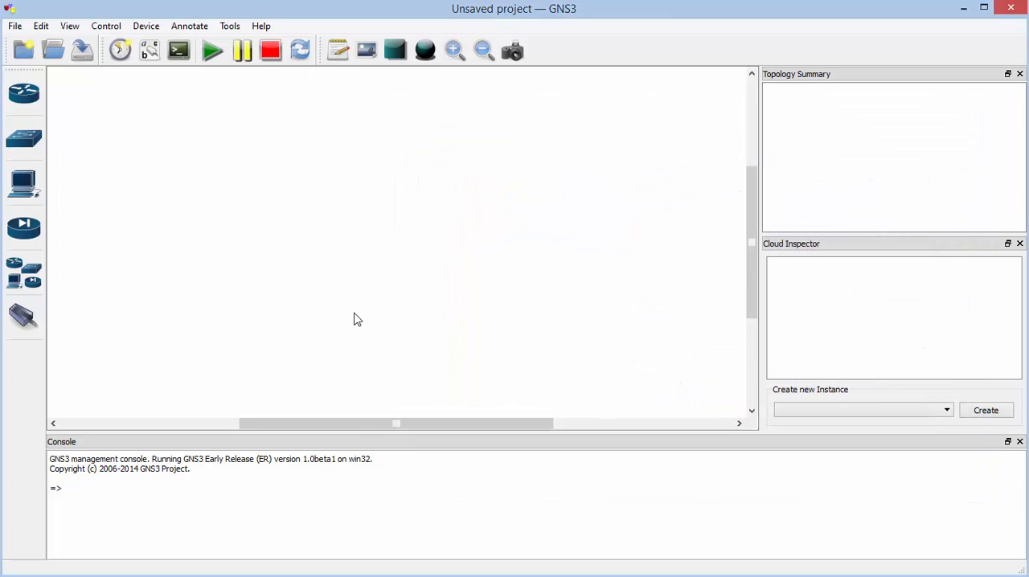
Add an IOU device to the upper-left of the workspace using the i86bi-linux-l2-adventerprise-15.1b.bin image
{"action": "left_click", "coordinate": [26, 287]}
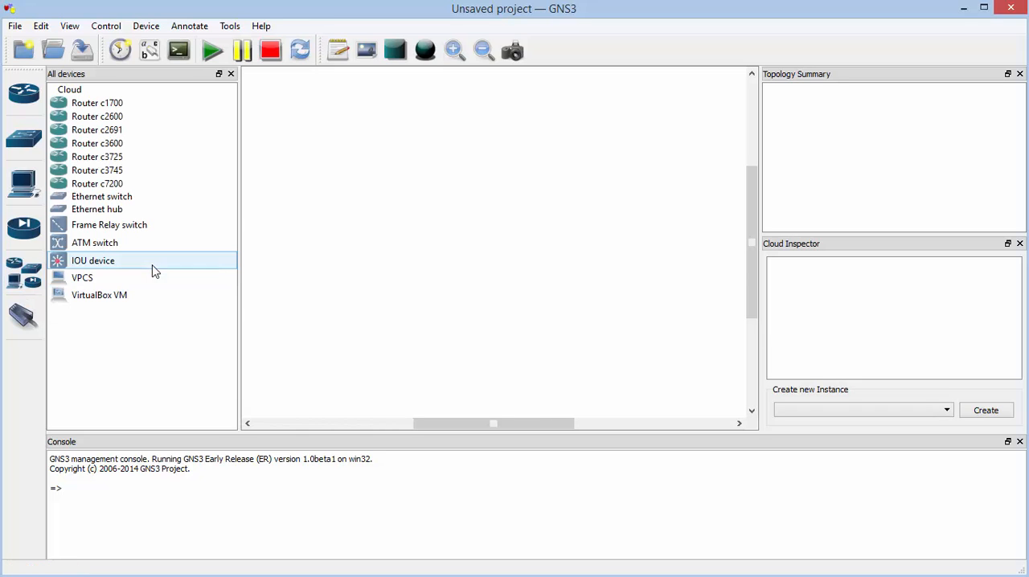
{"action": "left_click_drag", "start_coordinate": [102, 267], "coordinate": [327, 168]}
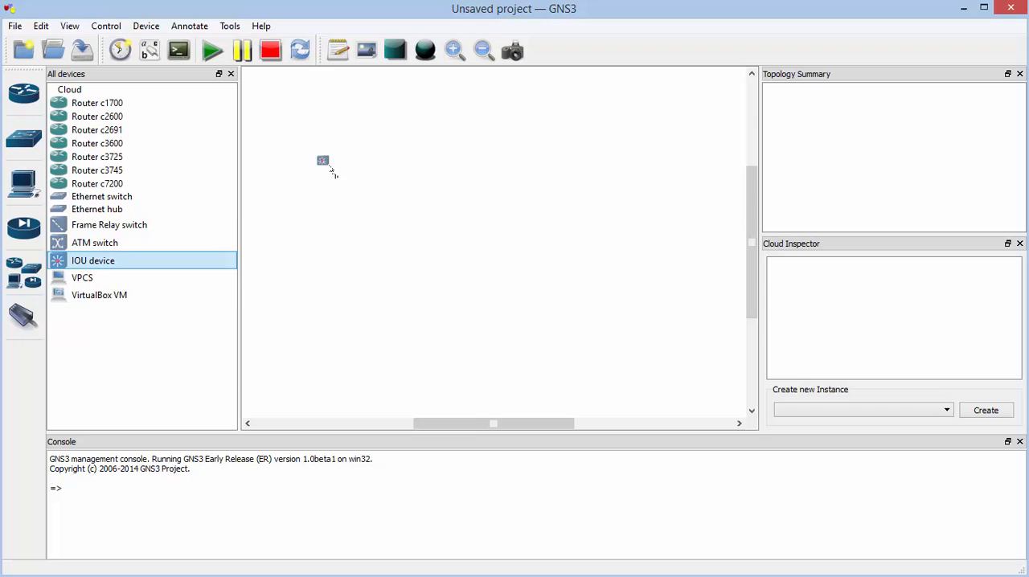
{"action": "left_click", "coordinate": [537, 294]}
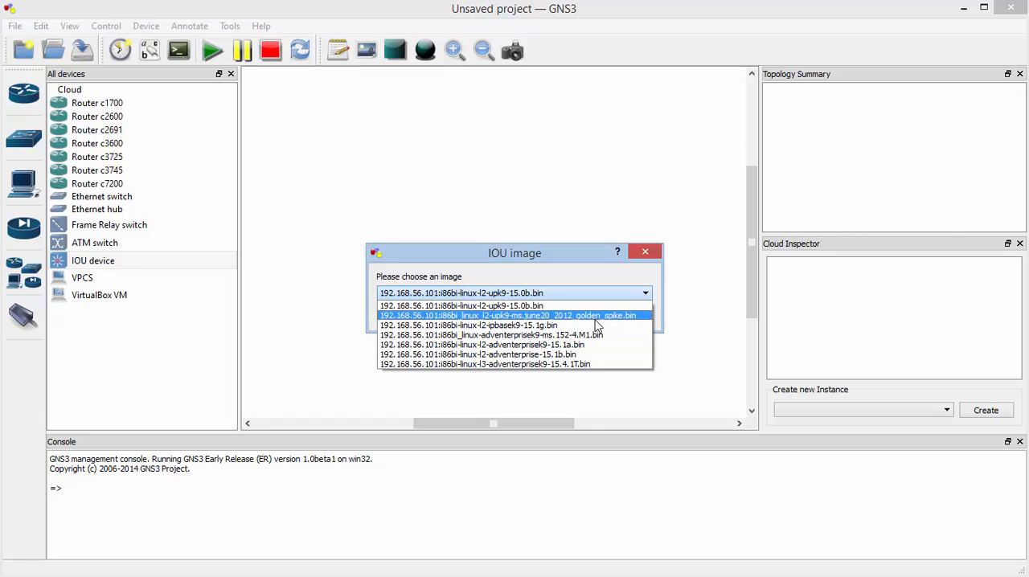
{"action": "left_click", "coordinate": [599, 360]}
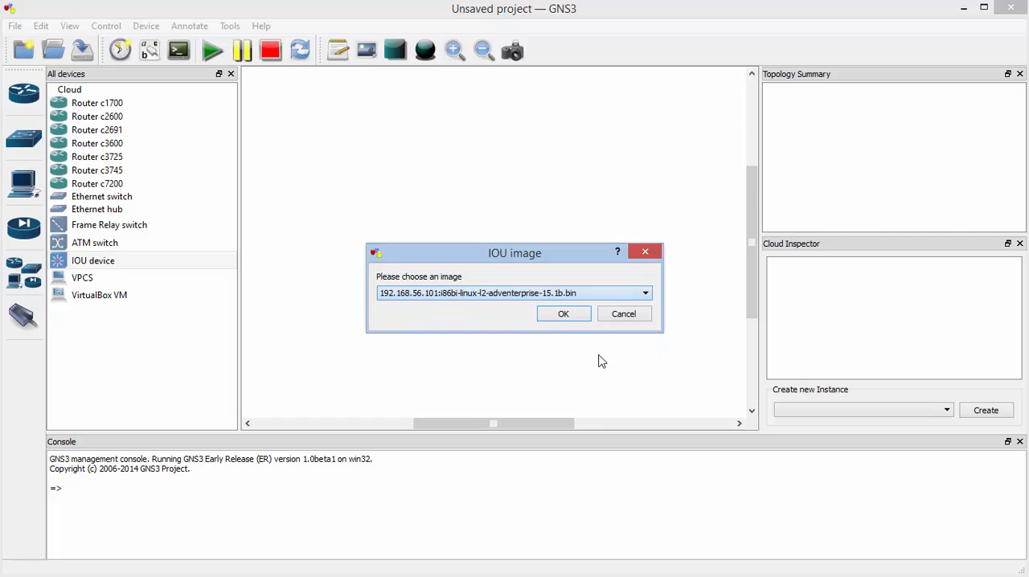
{"action": "left_click", "coordinate": [569, 321]}
Add two more IOU devices to the workspace, both using the i86bi-linux-l2-adventerprise-15.1b.bin image
{"action": "left_click_drag", "start_coordinate": [105, 262], "coordinate": [406, 265]}
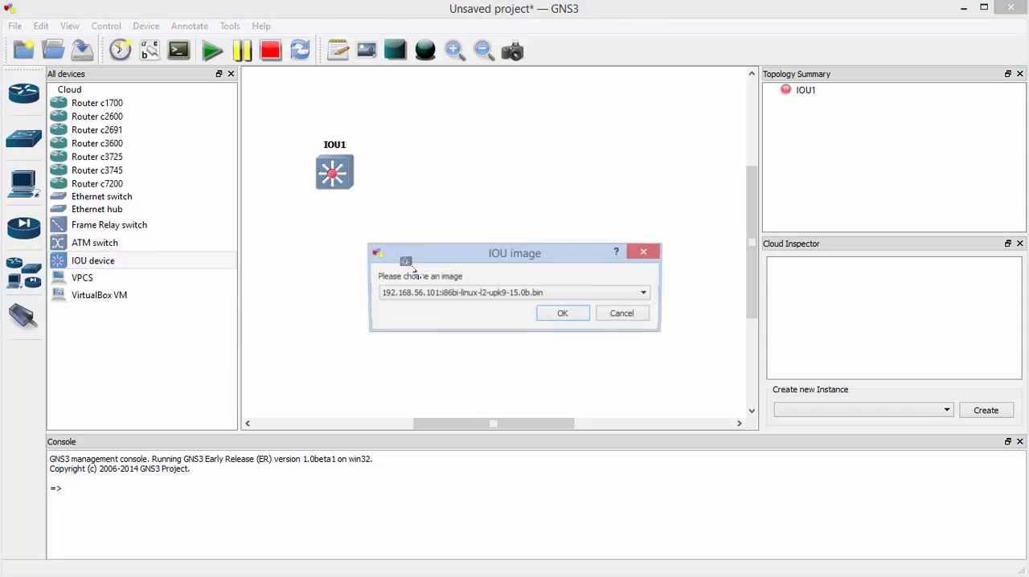
{"action": "left_click", "coordinate": [535, 296]}
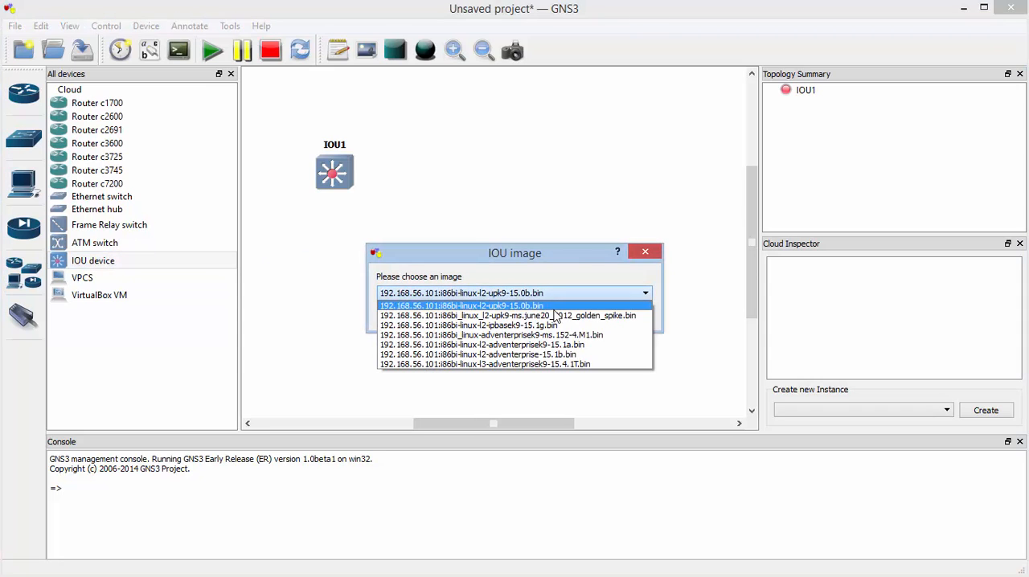
{"action": "left_click", "coordinate": [585, 358]}
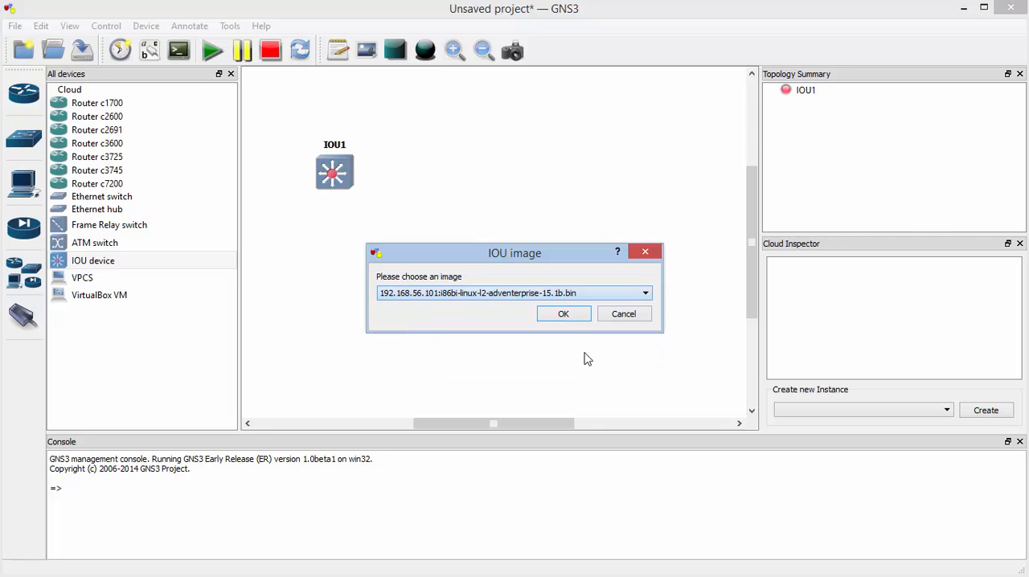
{"action": "left_click", "coordinate": [561, 319]}
{"action": "left_click_drag", "start_coordinate": [107, 266], "coordinate": [551, 194]}
{"action": "left_click", "coordinate": [567, 293]}
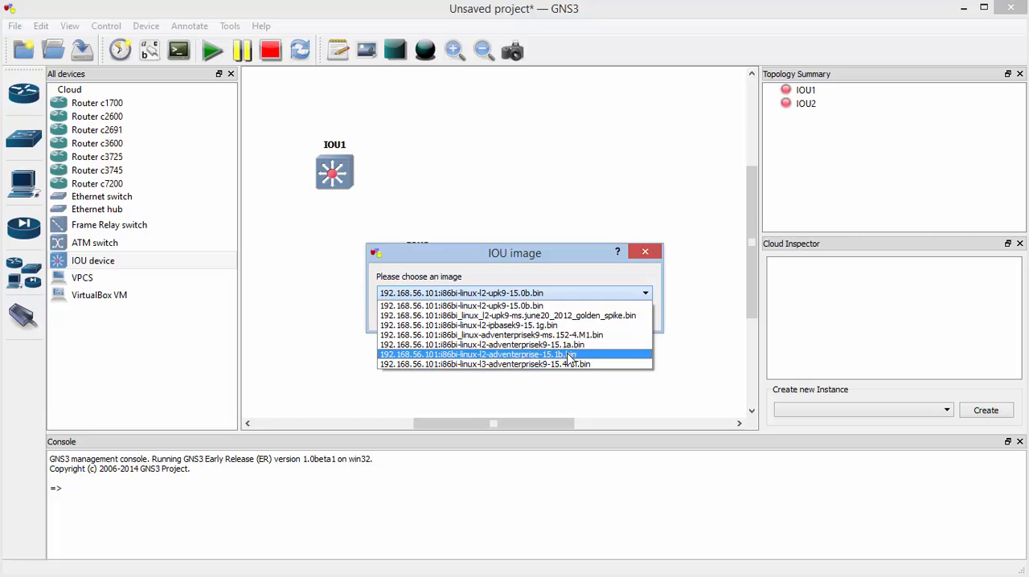
{"action": "left_click", "coordinate": [569, 357]}
{"action": "left_click", "coordinate": [574, 320]}
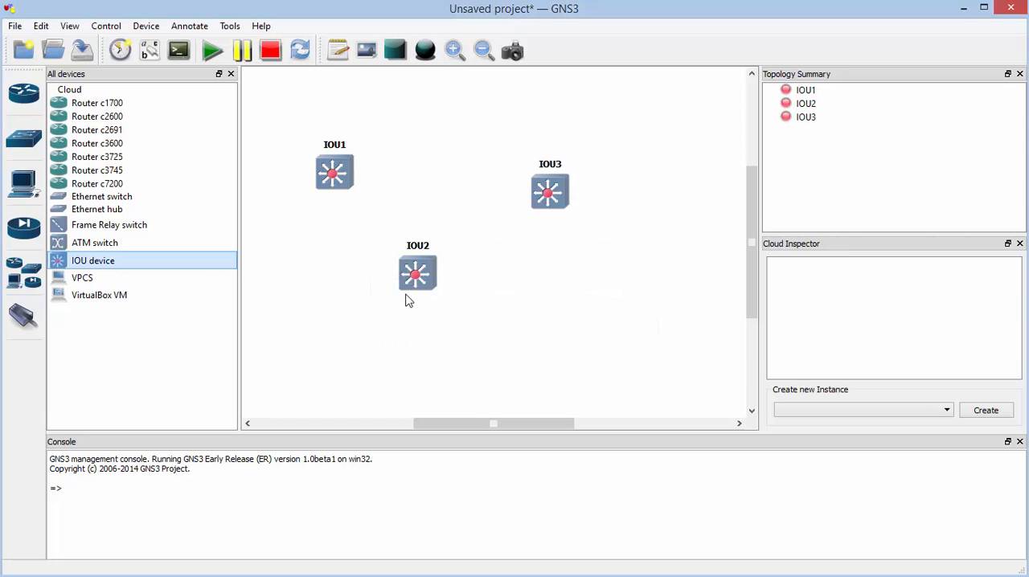
Arrange the devices in a wider triangle, with IOU1 and IOU3 at the upper corners and IOU2 below them
{"action": "left_click_drag", "start_coordinate": [349, 182], "coordinate": [383, 163]}
{"action": "left_click_drag", "start_coordinate": [402, 285], "coordinate": [443, 346]}
{"action": "left_click_drag", "start_coordinate": [531, 211], "coordinate": [567, 185]}
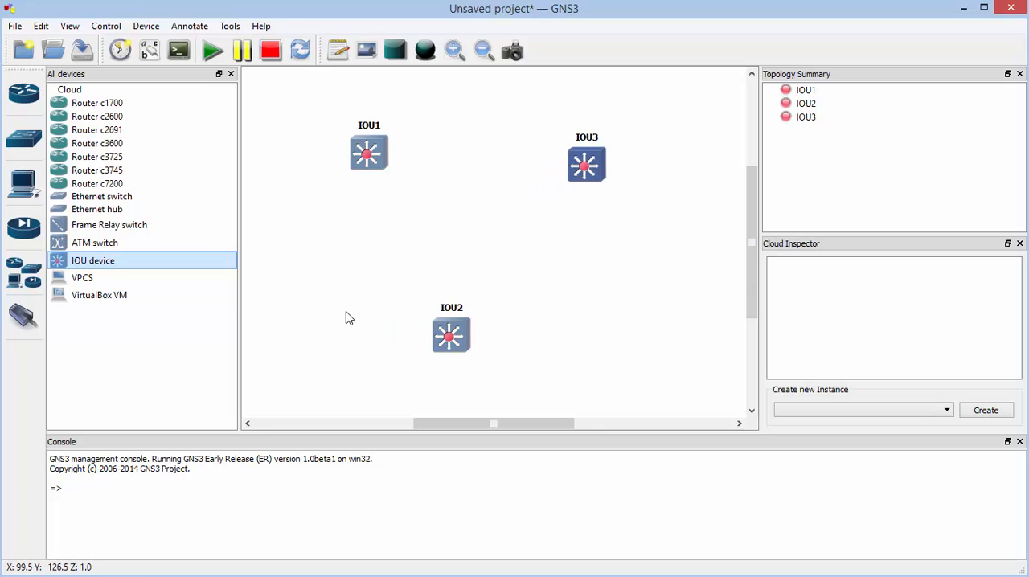
Link IOU1's Ethernet0/0 to IOU3's Ethernet0/0
{"action": "left_click", "coordinate": [120, 277]}
{"action": "left_click", "coordinate": [24, 317]}
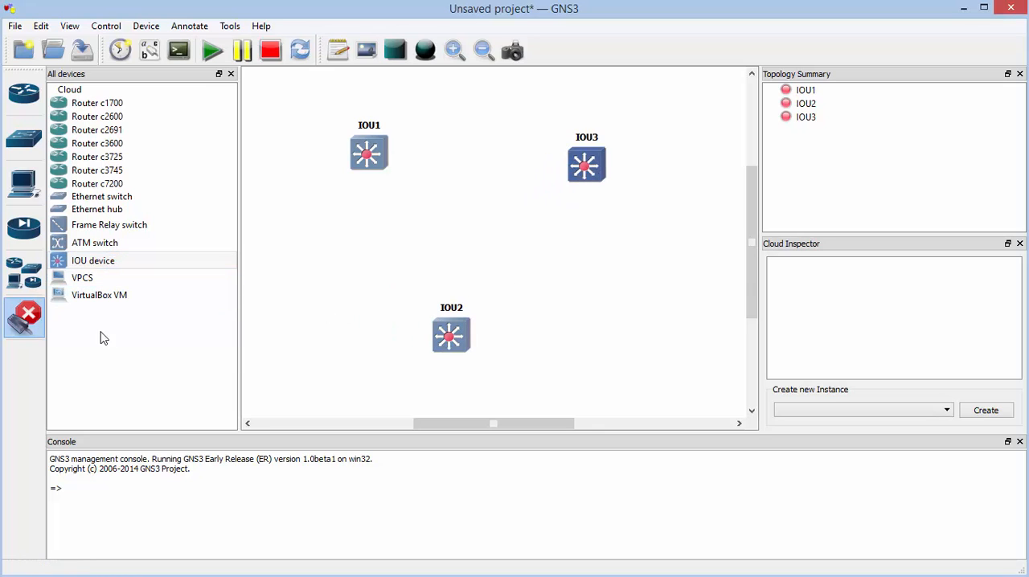
{"action": "left_click", "coordinate": [360, 161]}
{"action": "left_click", "coordinate": [393, 174]}
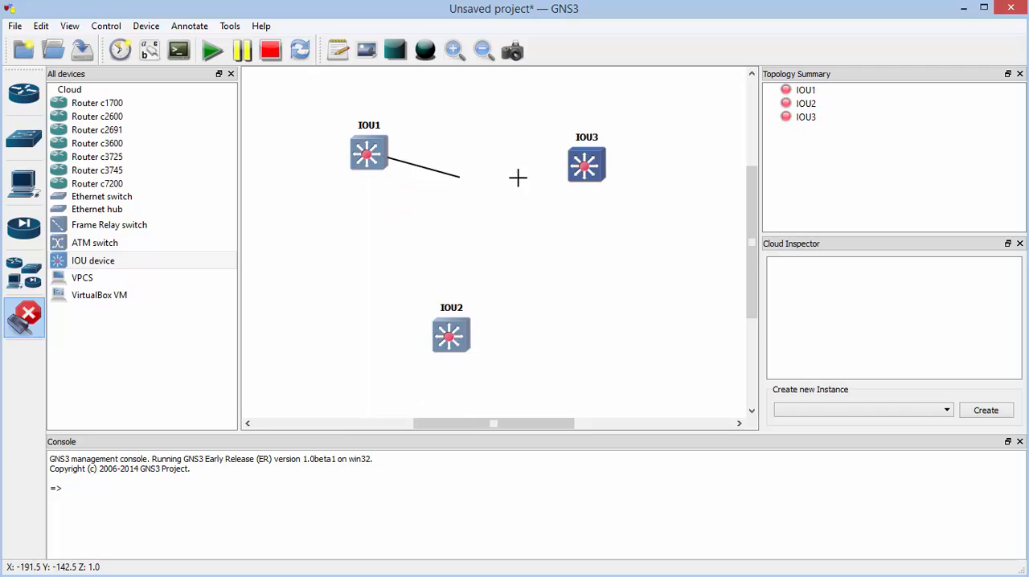
{"action": "left_click", "coordinate": [584, 166]}
{"action": "left_click", "coordinate": [615, 175]}
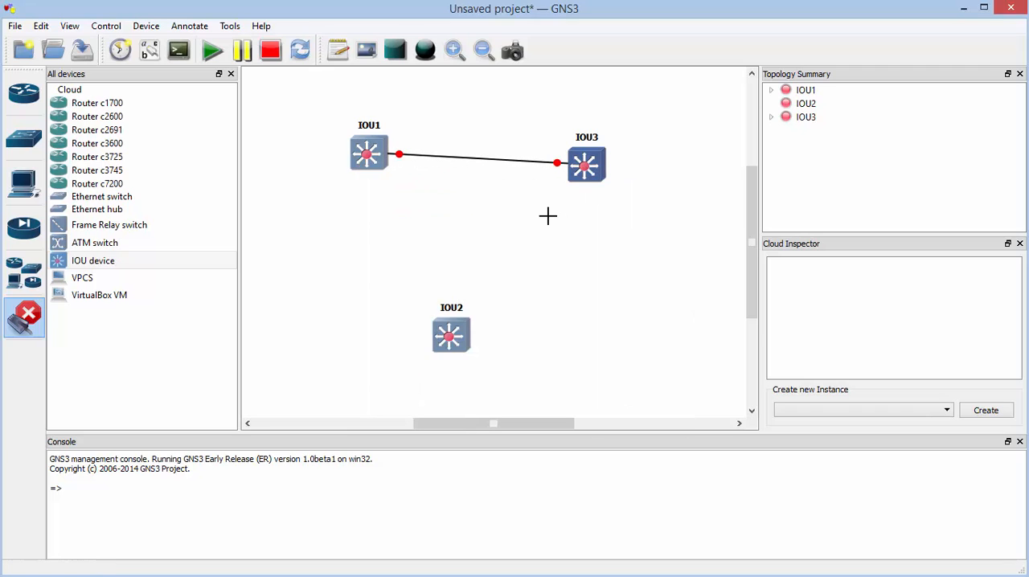
Link IOU1's Ethernet0/1 to IOU2's Ethernet0/0
{"action": "left_click", "coordinate": [366, 160]}
{"action": "left_click", "coordinate": [390, 187]}
{"action": "left_click", "coordinate": [447, 342]}
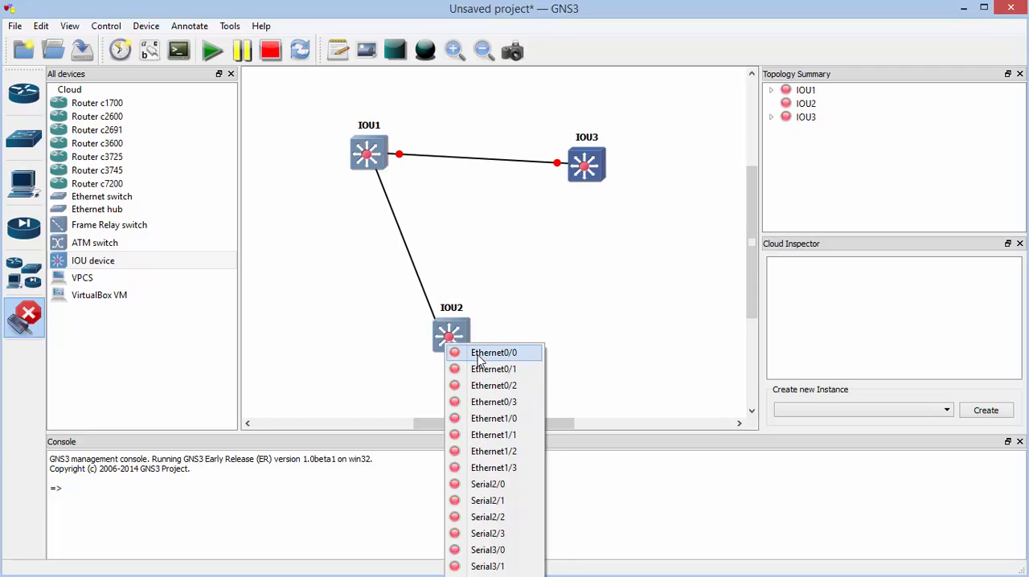
{"action": "left_click", "coordinate": [478, 353]}
Link IOU2's Ethernet0/1 to IOU3's Ethernet0/1
{"action": "left_click", "coordinate": [456, 336]}
{"action": "left_click", "coordinate": [476, 369]}
{"action": "left_click", "coordinate": [591, 168]}
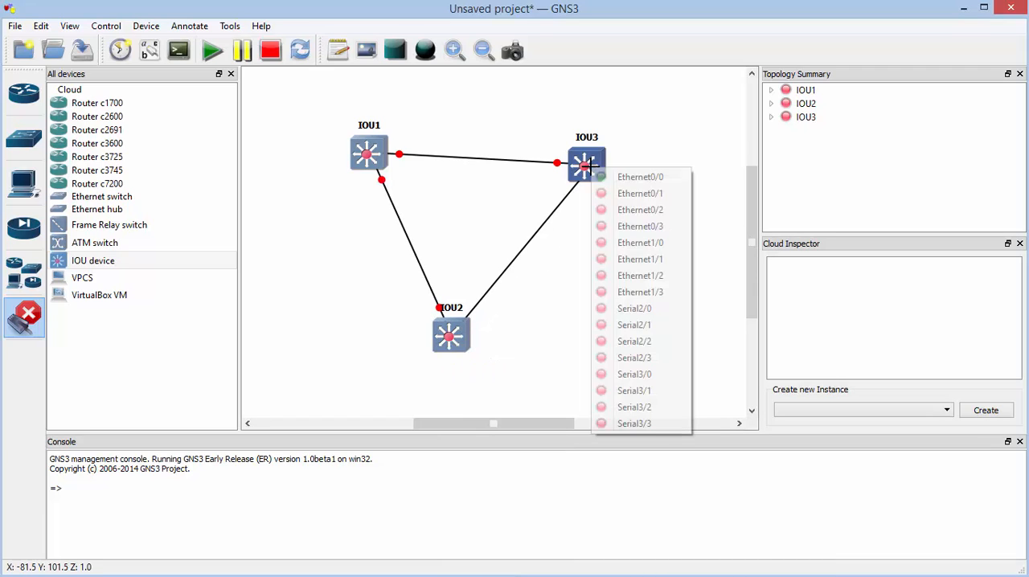
{"action": "left_click", "coordinate": [623, 193]}
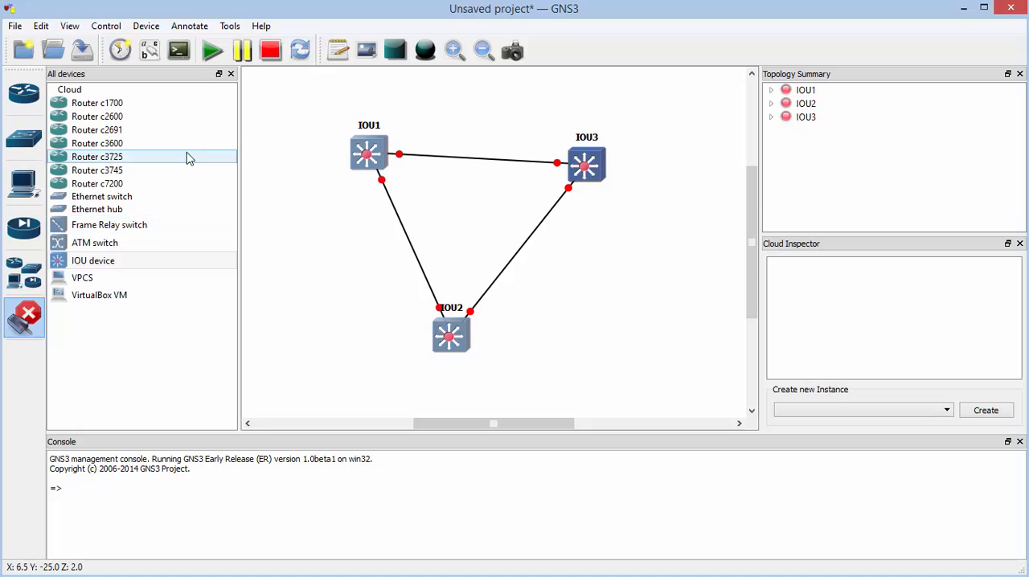
Start all devices in the topology and open a console session to IOU1
{"action": "left_click", "coordinate": [214, 59]}
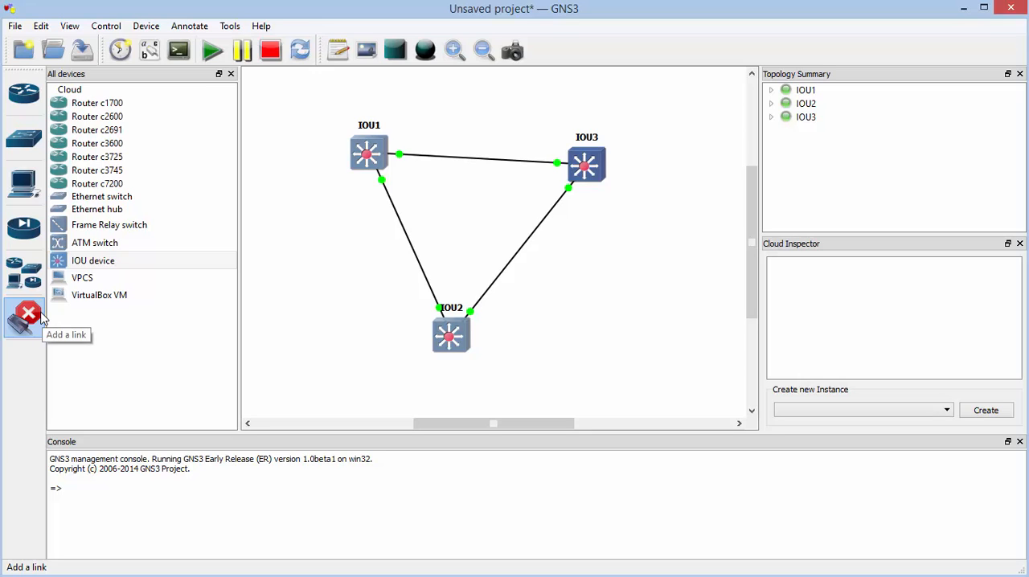
{"action": "left_click", "coordinate": [40, 317]}
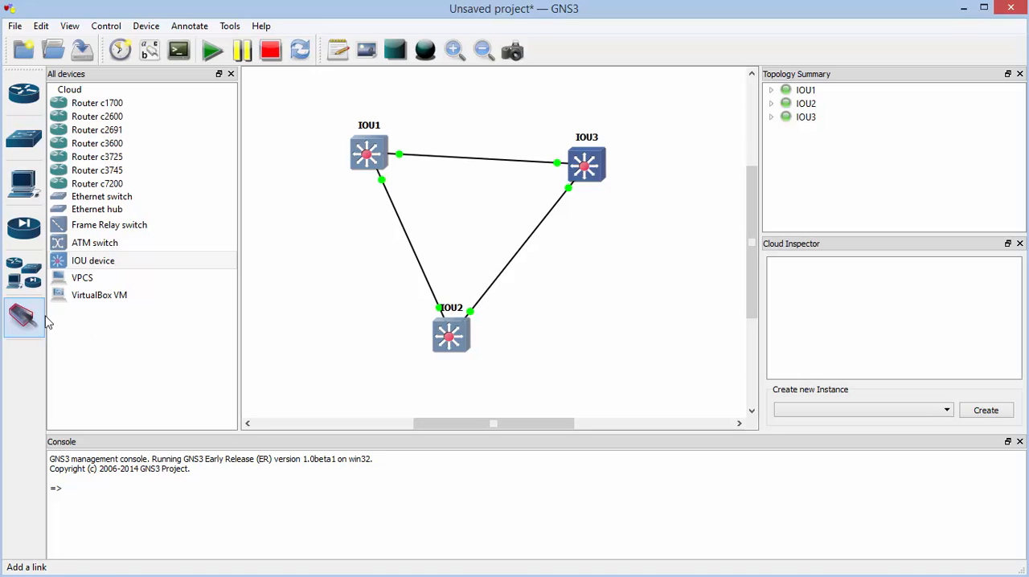
{"action": "right_click", "coordinate": [379, 146]}
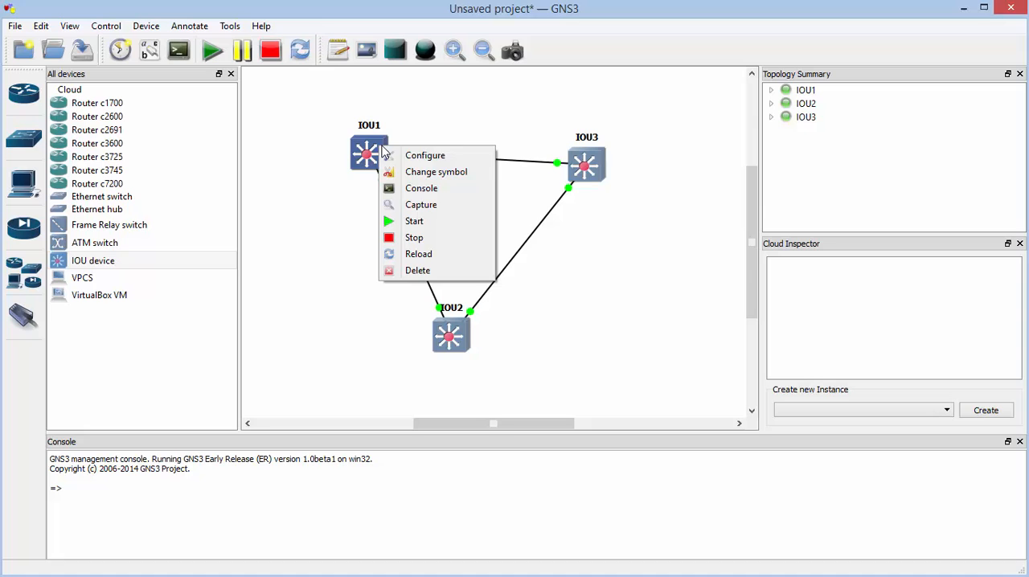
{"action": "left_click", "coordinate": [427, 196]}
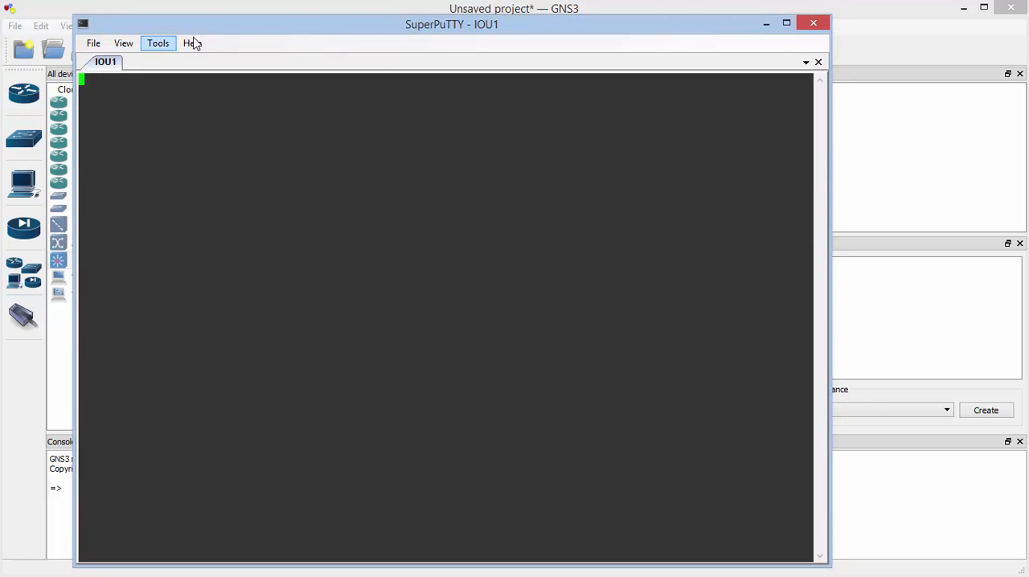
{"action": "left_click", "coordinate": [849, 13]}
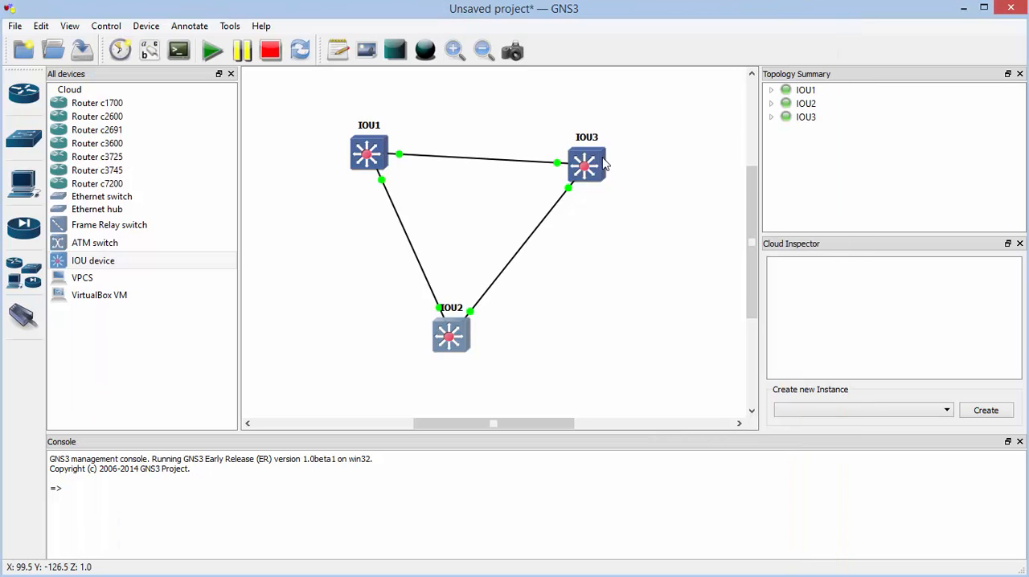
Open console sessions to IOU2 and IOU3
{"action": "right_click", "coordinate": [460, 331]}
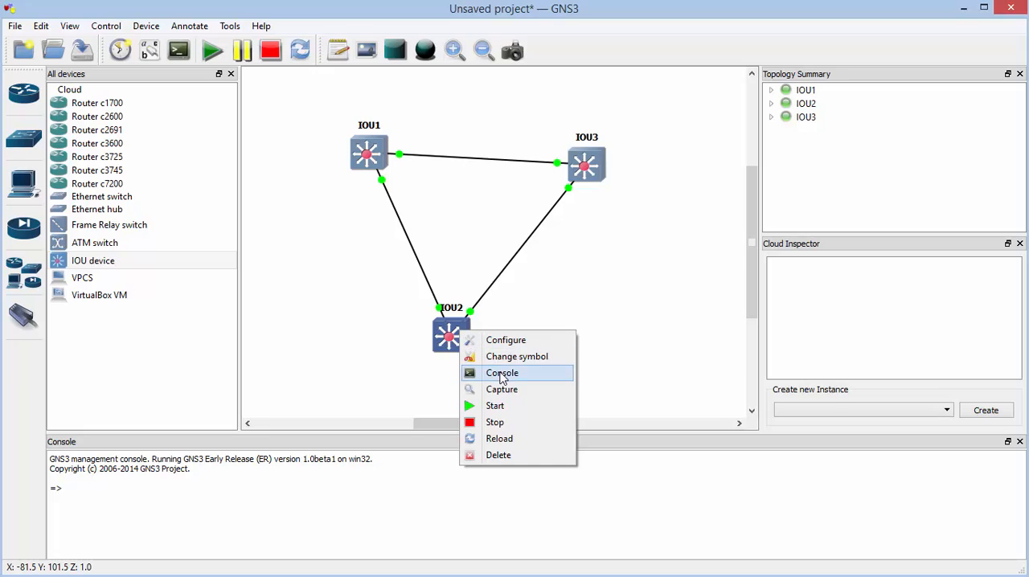
{"action": "left_click", "coordinate": [474, 373]}
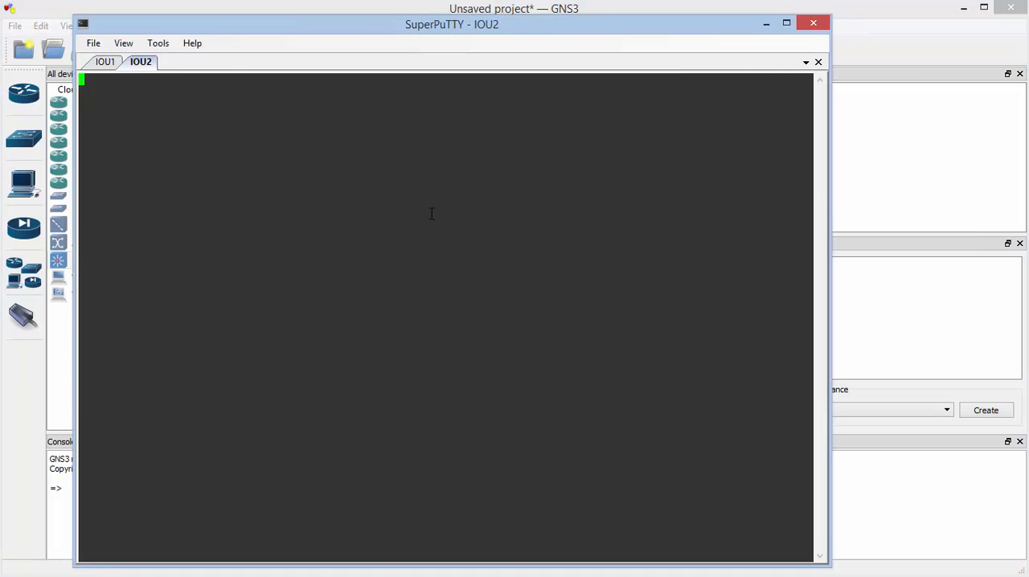
{"action": "left_click", "coordinate": [180, 13]}
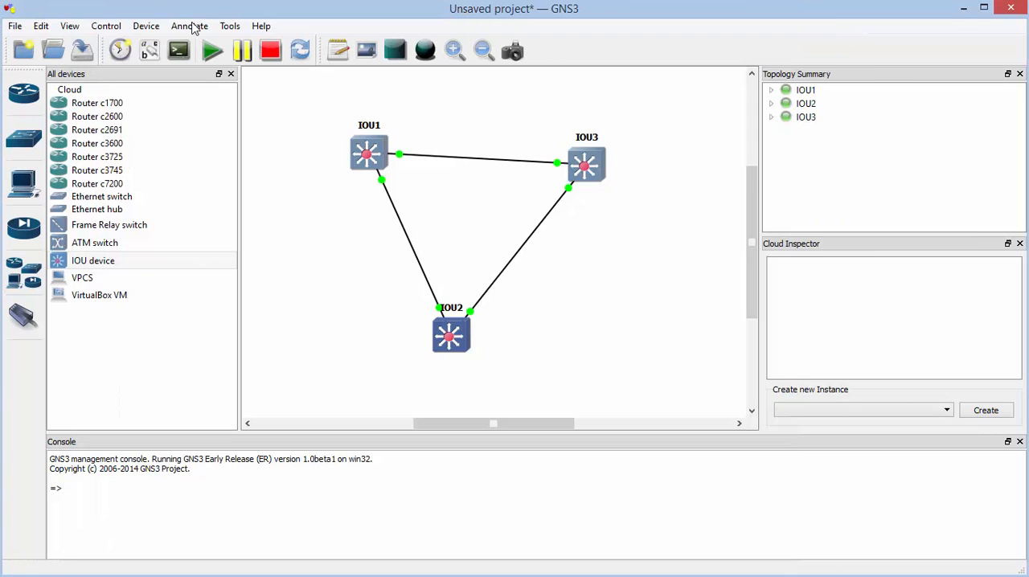
{"action": "right_click", "coordinate": [599, 167]}
{"action": "left_click", "coordinate": [611, 204]}
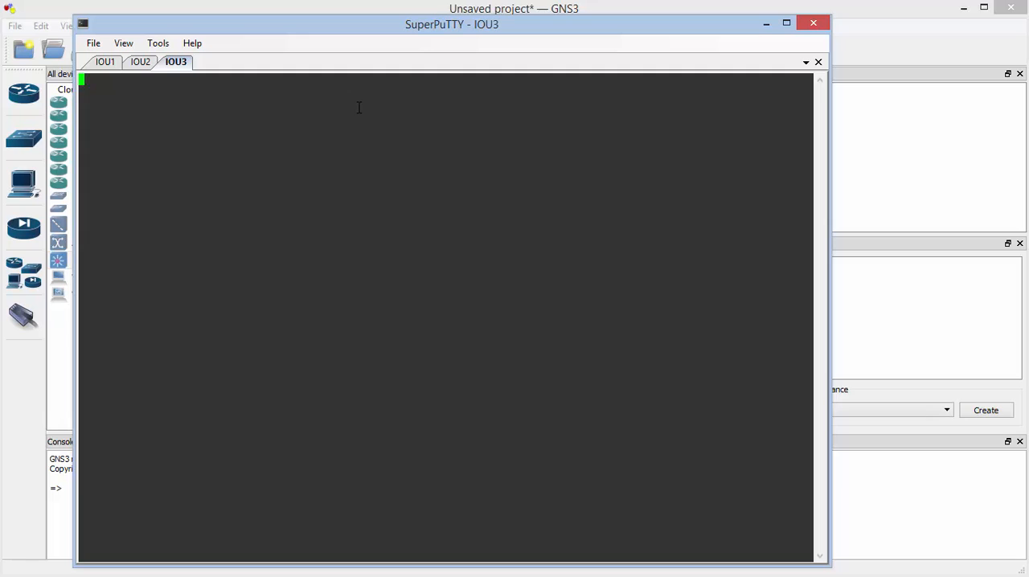
Check the boot output of IOU1, IOU2 and IOU3 in their console sessions, leaving the console window minimised
{"action": "left_click", "coordinate": [106, 64]}
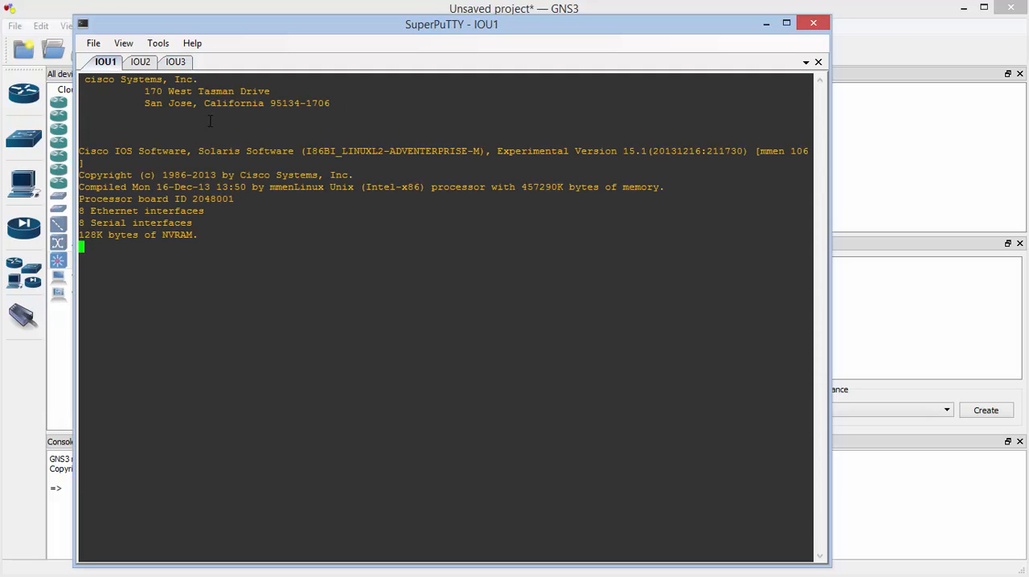
{"action": "left_click", "coordinate": [142, 62]}
{"action": "left_click", "coordinate": [175, 63]}
{"action": "left_click", "coordinate": [112, 65]}
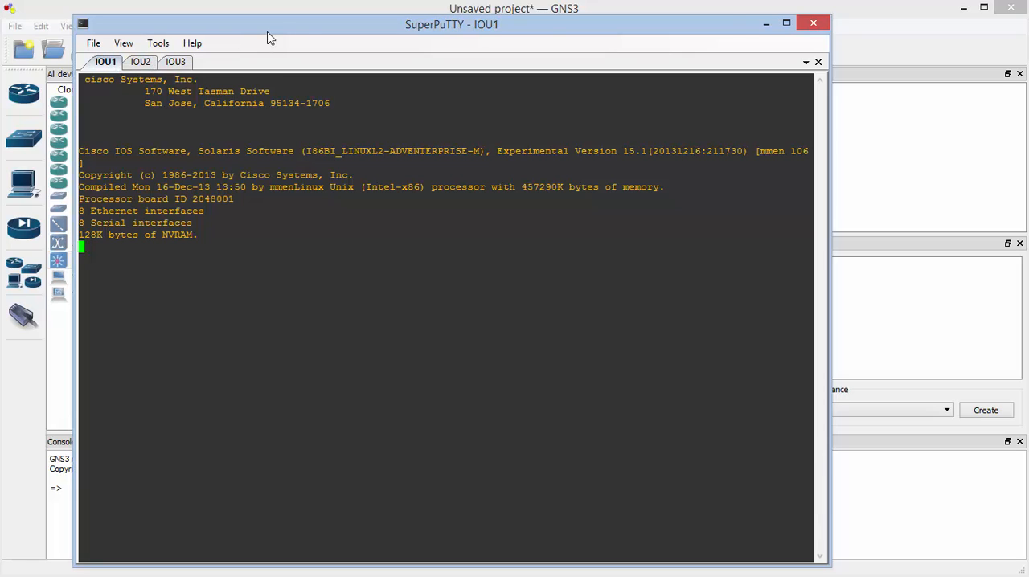
{"action": "left_click", "coordinate": [766, 27]}
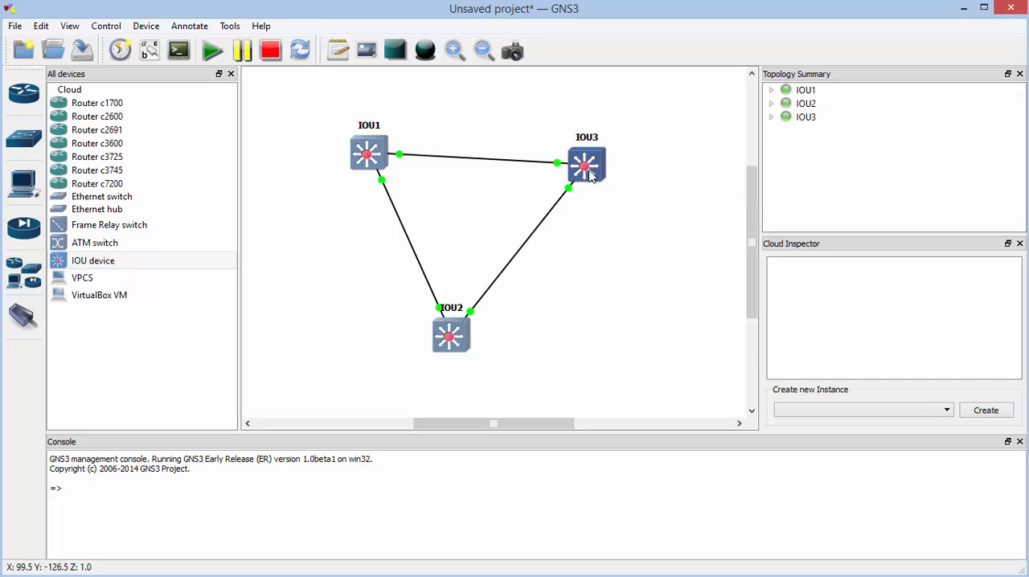
Start a packet capture on the IOU1–IOU3 link, using IOU3's port Ethernet0/0
{"action": "right_click", "coordinate": [559, 172]}
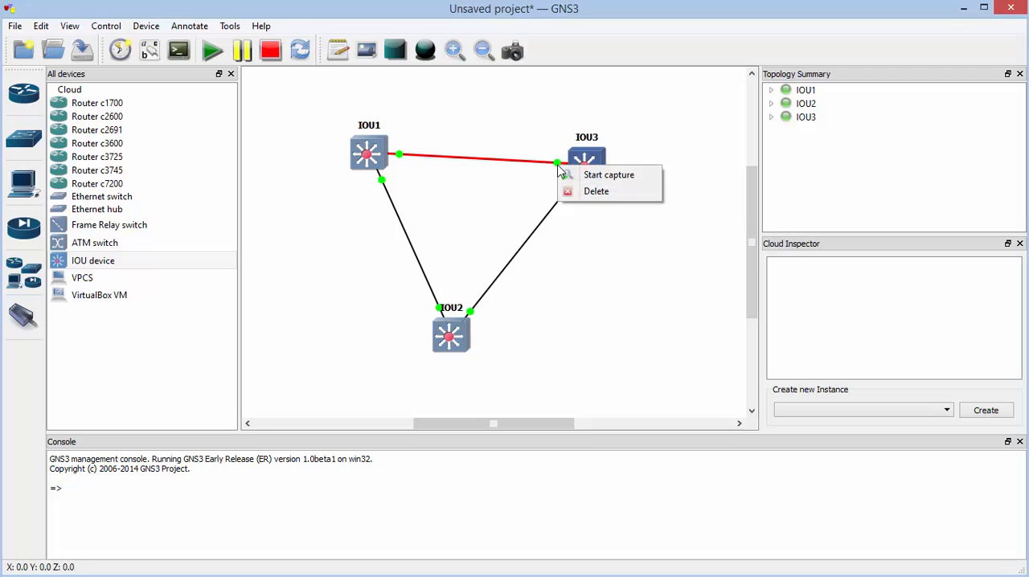
{"action": "left_click", "coordinate": [646, 181]}
{"action": "left_click", "coordinate": [621, 297]}
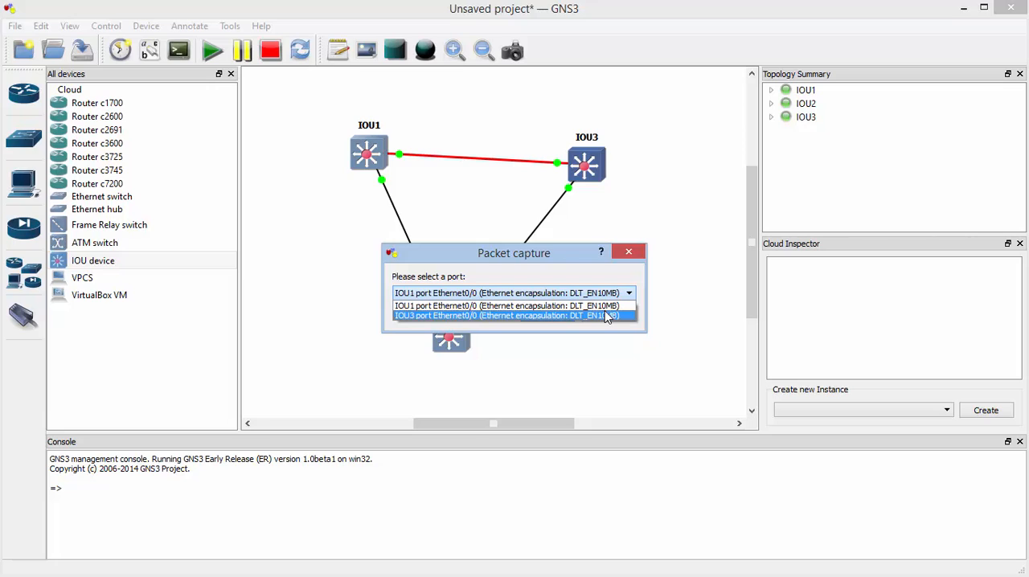
{"action": "left_click", "coordinate": [608, 316]}
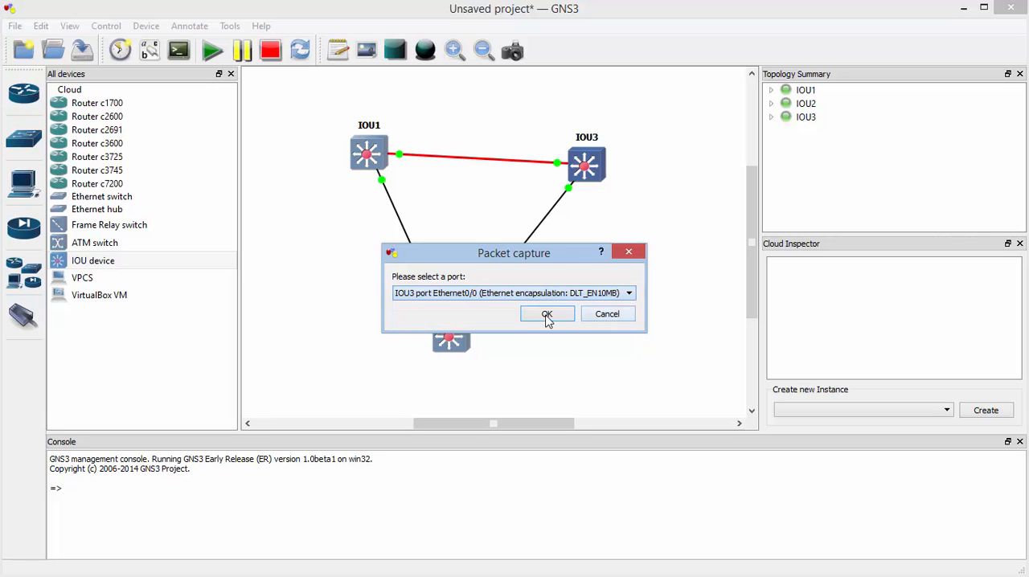
{"action": "left_click", "coordinate": [547, 315]}
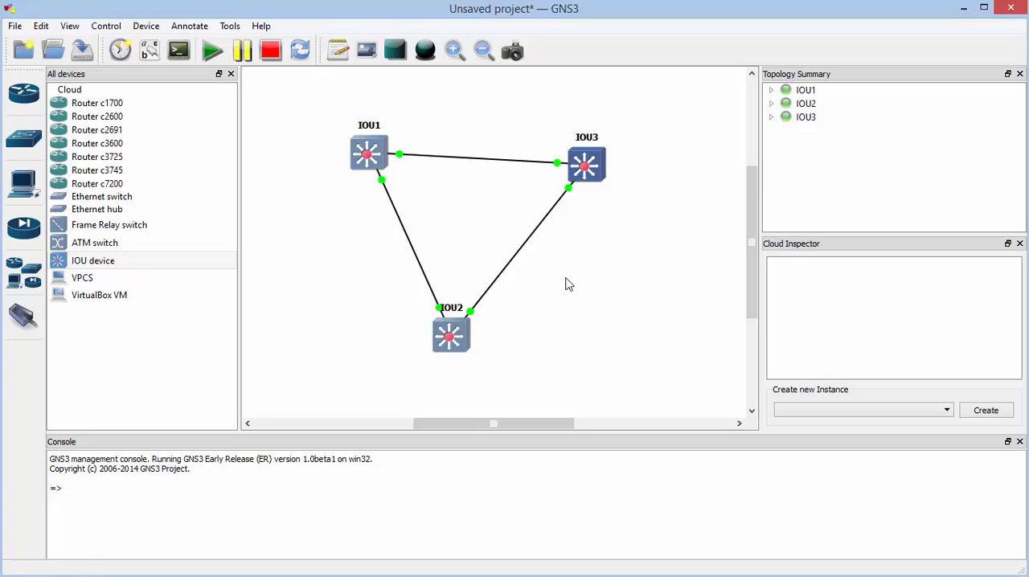
Start a second packet capture on the IOU1–IOU3 link, using IOU1's port Ethernet0/0
{"action": "right_click", "coordinate": [561, 167]}
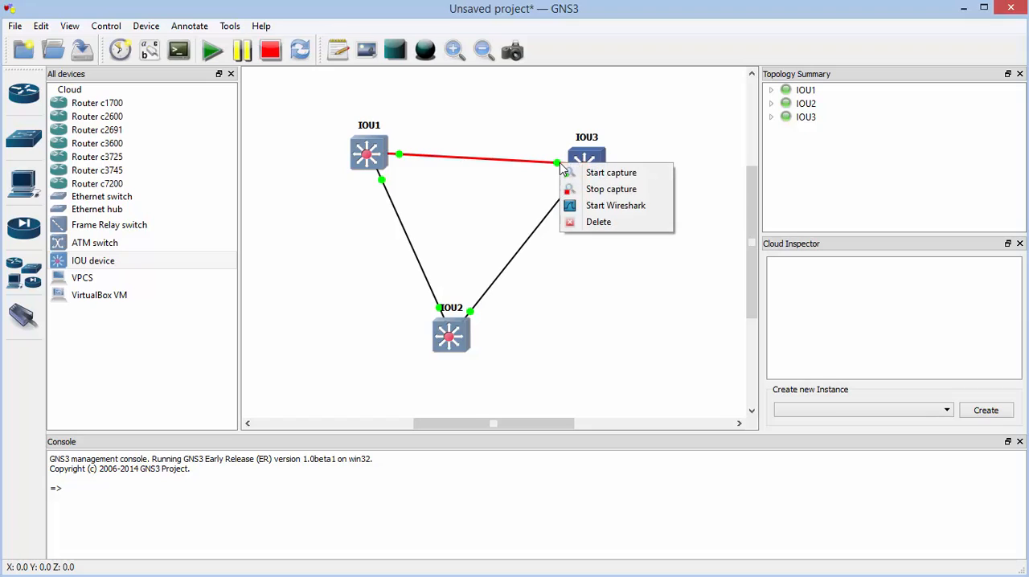
{"action": "left_click", "coordinate": [652, 175]}
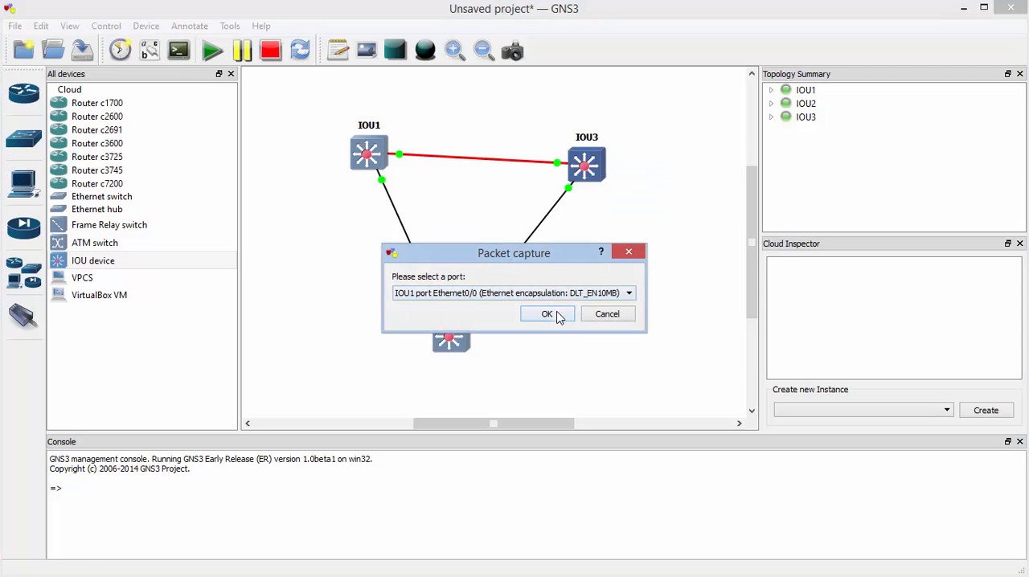
{"action": "left_click", "coordinate": [557, 317]}
Try to start Wireshark for the capture on IOU1's port Ethernet0/0
{"action": "right_click", "coordinate": [560, 165]}
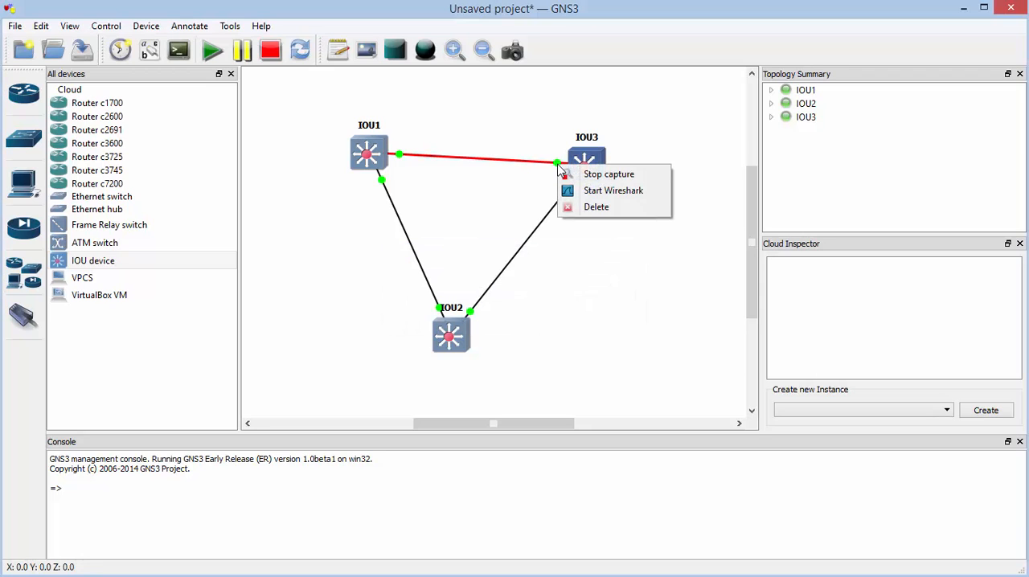
{"action": "left_click", "coordinate": [610, 199]}
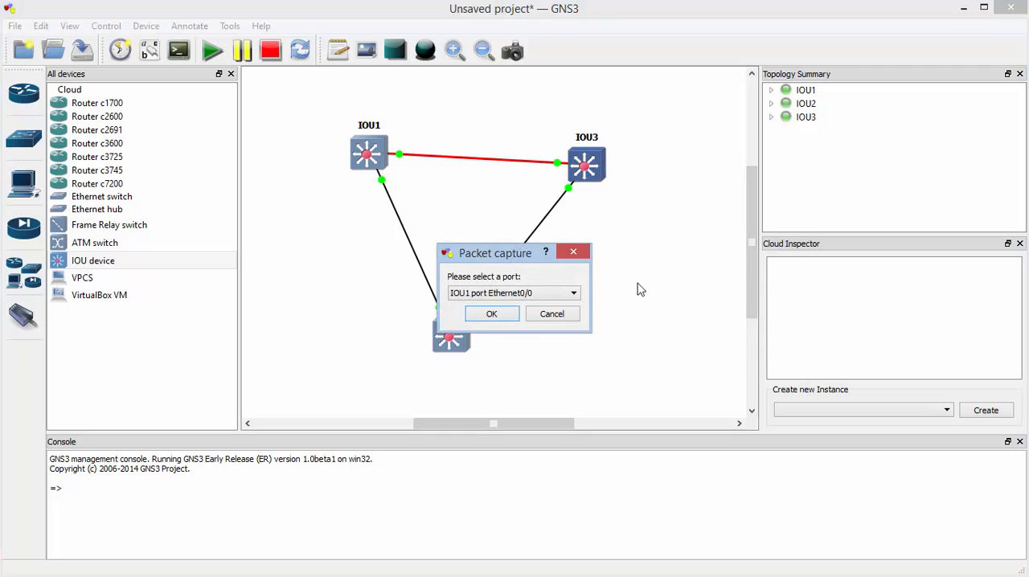
{"action": "left_click", "coordinate": [491, 314]}
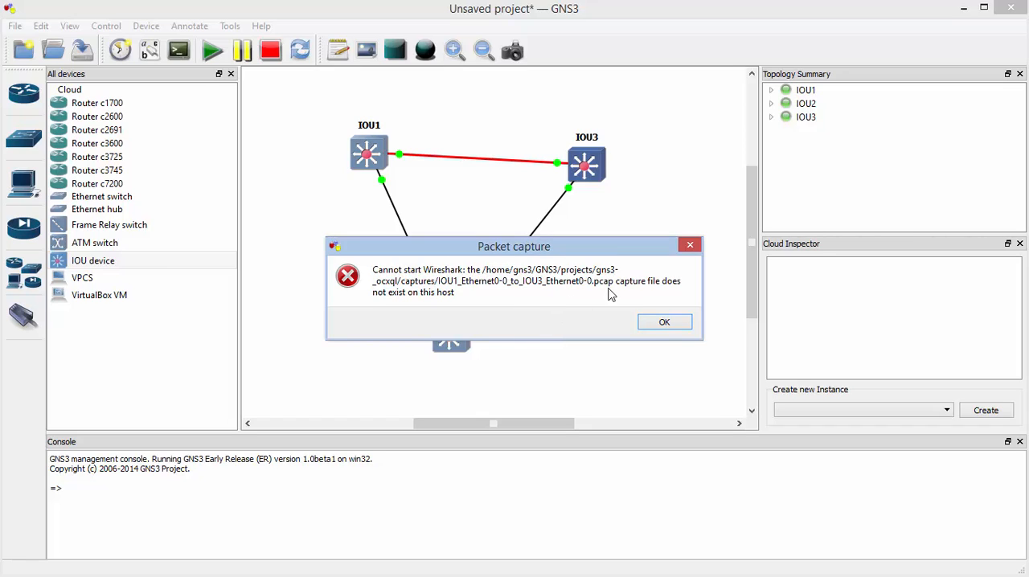
{"action": "left_click", "coordinate": [672, 323]}
{"action": "left_click", "coordinate": [672, 323]}
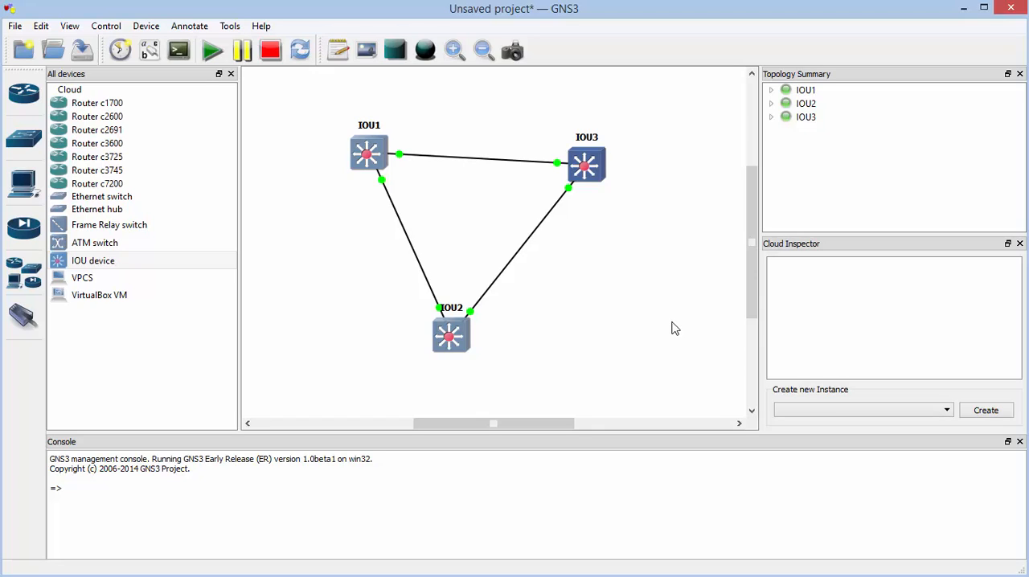
Stop all devices and end both packet captures on the IOU1–IOU3 link
{"action": "left_click", "coordinate": [280, 62]}
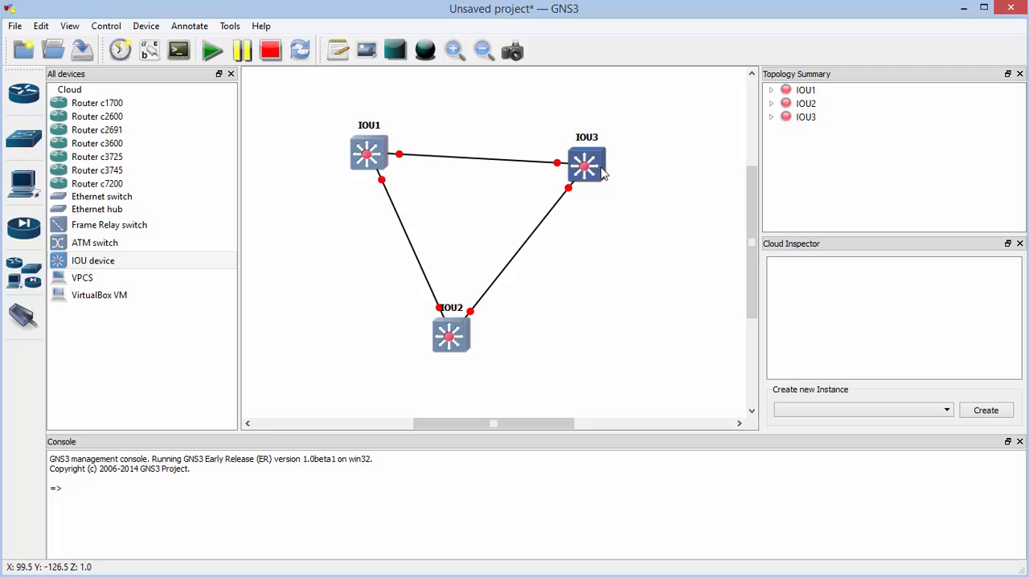
{"action": "right_click", "coordinate": [515, 166]}
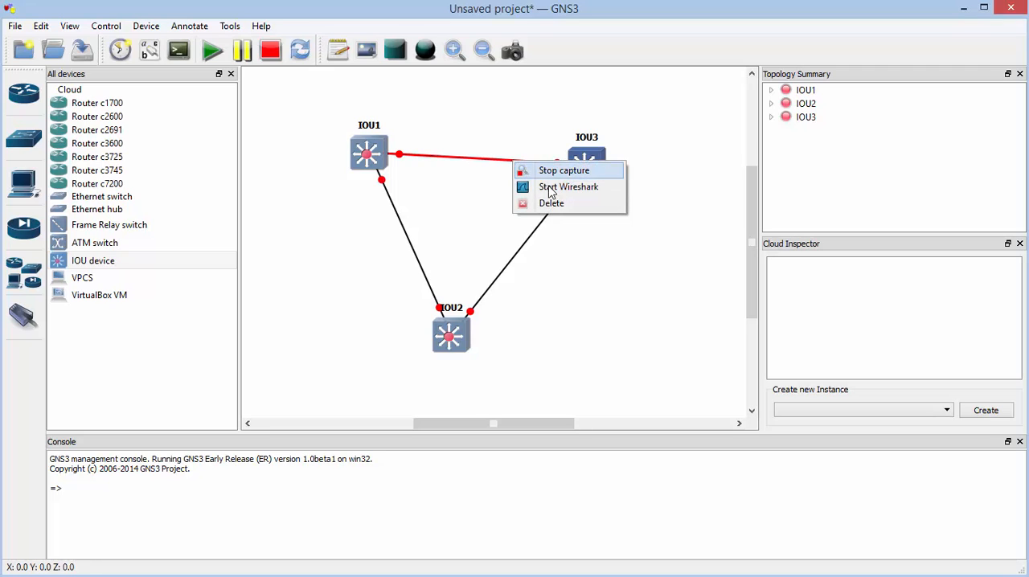
{"action": "left_click", "coordinate": [542, 185]}
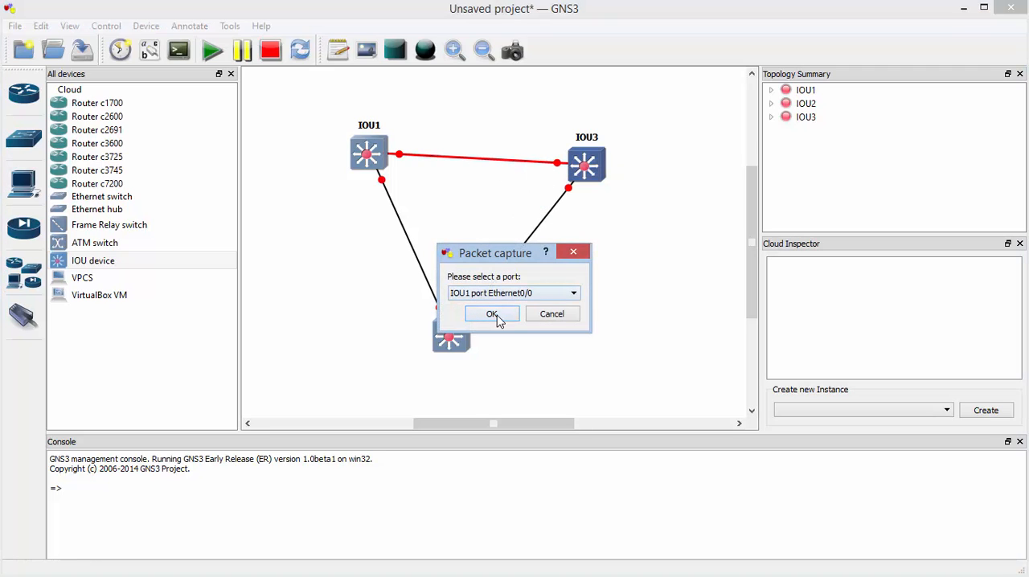
{"action": "left_click", "coordinate": [497, 316]}
{"action": "right_click", "coordinate": [515, 166]}
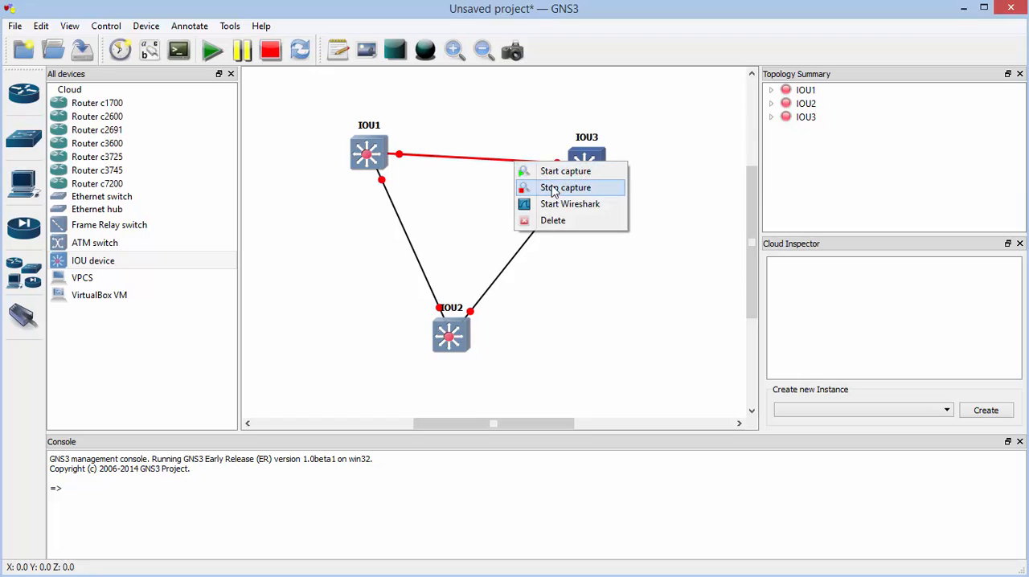
{"action": "left_click", "coordinate": [551, 187]}
Delete the direct link between IOU1 and IOU3 and move both switches down closer to IOU2's level
{"action": "right_click", "coordinate": [508, 165]}
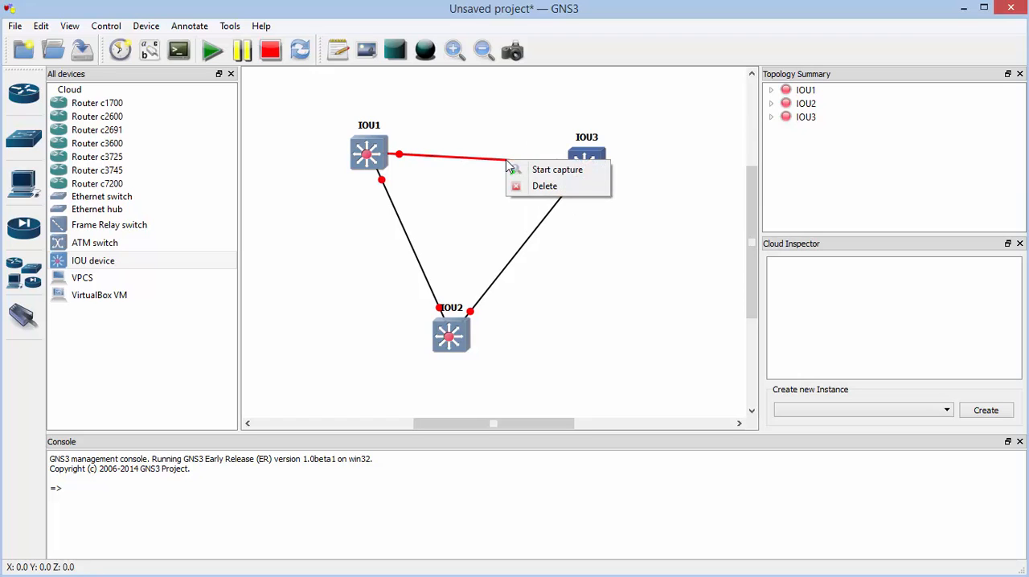
{"action": "left_click", "coordinate": [544, 187]}
{"action": "left_click_drag", "start_coordinate": [375, 165], "coordinate": [351, 255]}
{"action": "left_click_drag", "start_coordinate": [585, 177], "coordinate": [591, 268]}
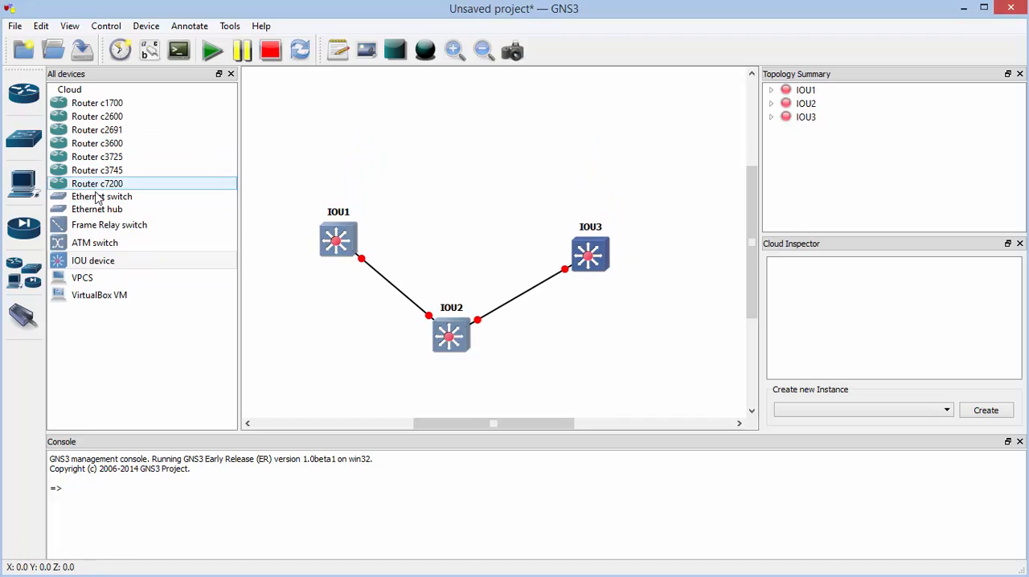
Place an Ethernet hub above the switches and link IOU1's Ethernet0/0 to the hub's port 1
{"action": "left_click_drag", "start_coordinate": [112, 216], "coordinate": [475, 145]}
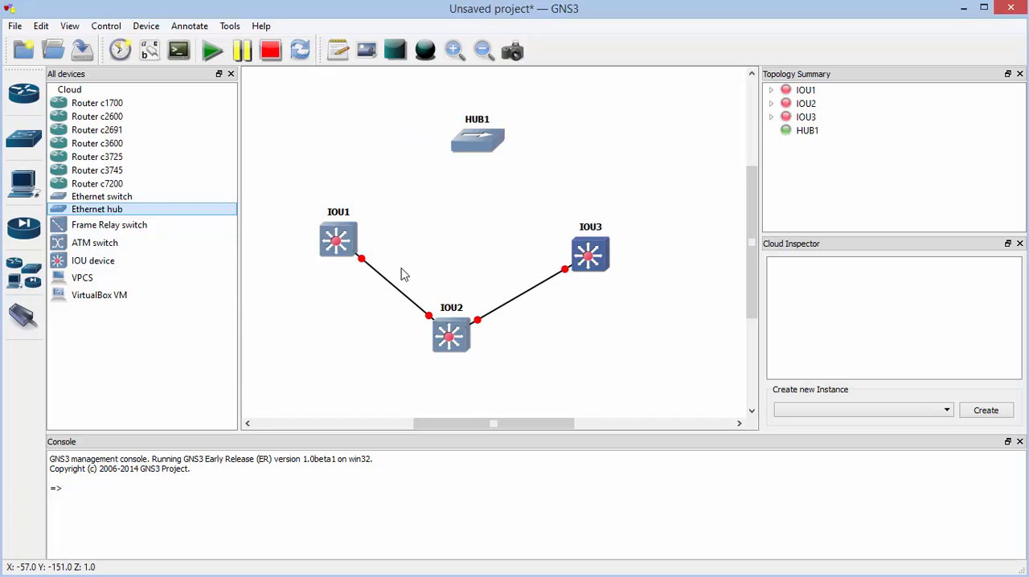
{"action": "left_click", "coordinate": [32, 318]}
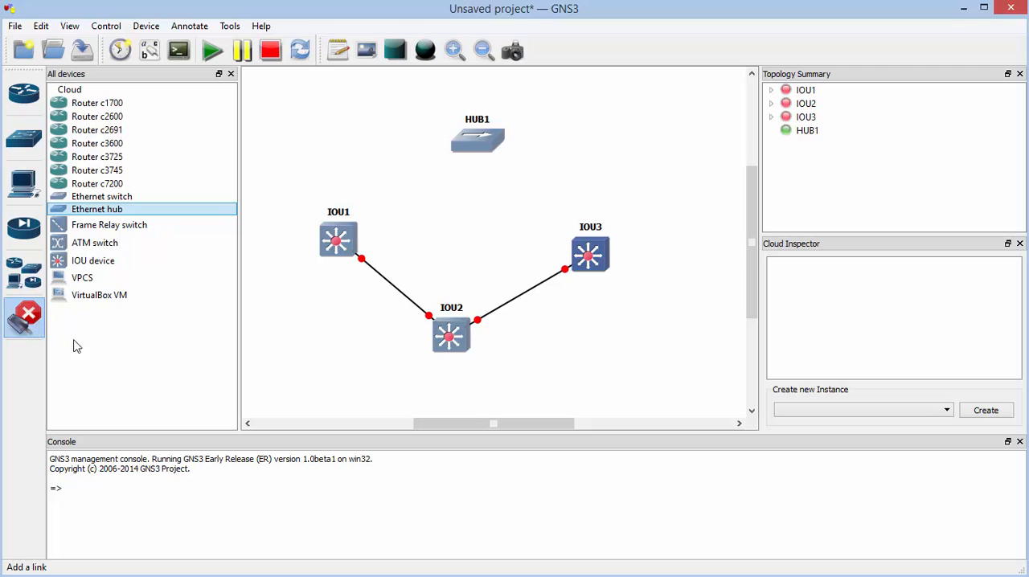
{"action": "left_click", "coordinate": [344, 231]}
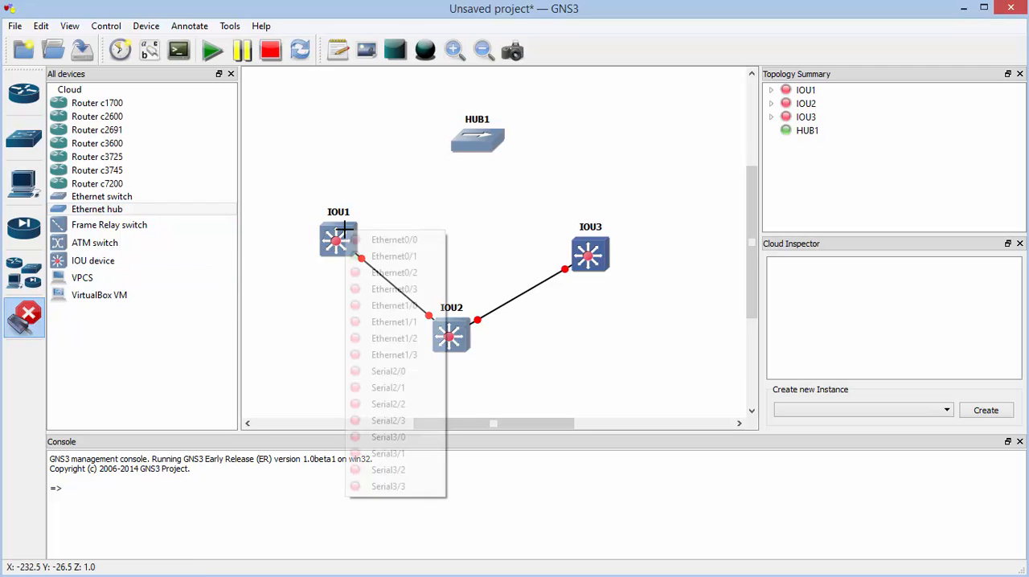
{"action": "left_click", "coordinate": [354, 239]}
{"action": "left_click", "coordinate": [469, 140]}
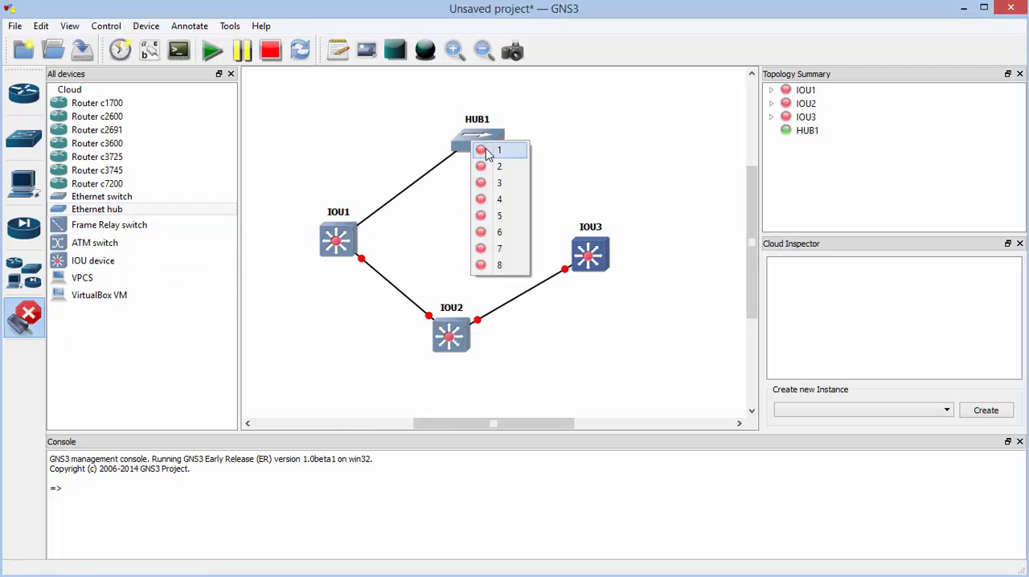
{"action": "left_click", "coordinate": [494, 150]}
Link the hub to IOU3, and move the hub down closer to IOU1 and IOU3
{"action": "left_click", "coordinate": [479, 142]}
{"action": "left_click", "coordinate": [538, 178]}
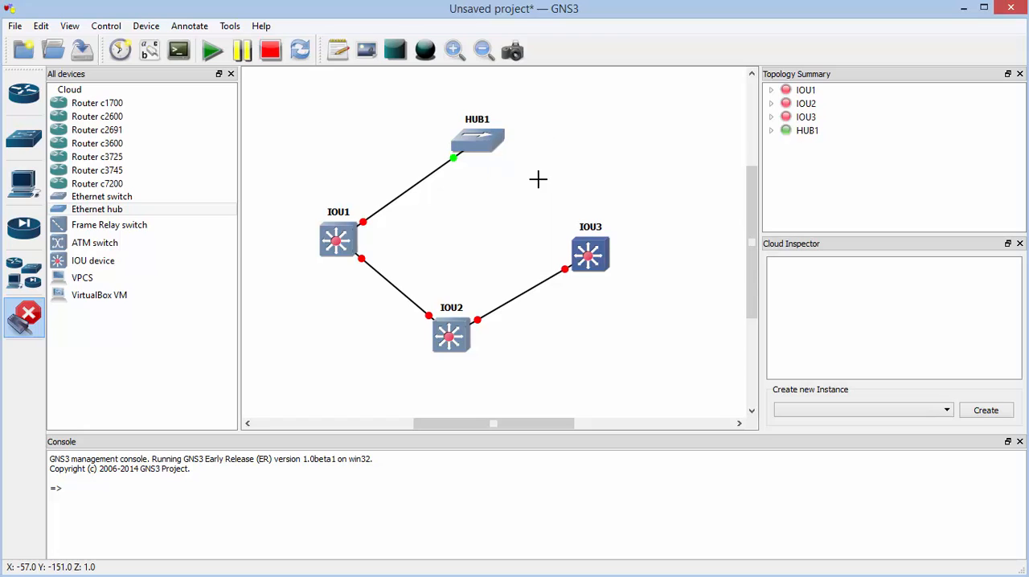
{"action": "left_click", "coordinate": [587, 250]}
{"action": "left_click", "coordinate": [616, 262]}
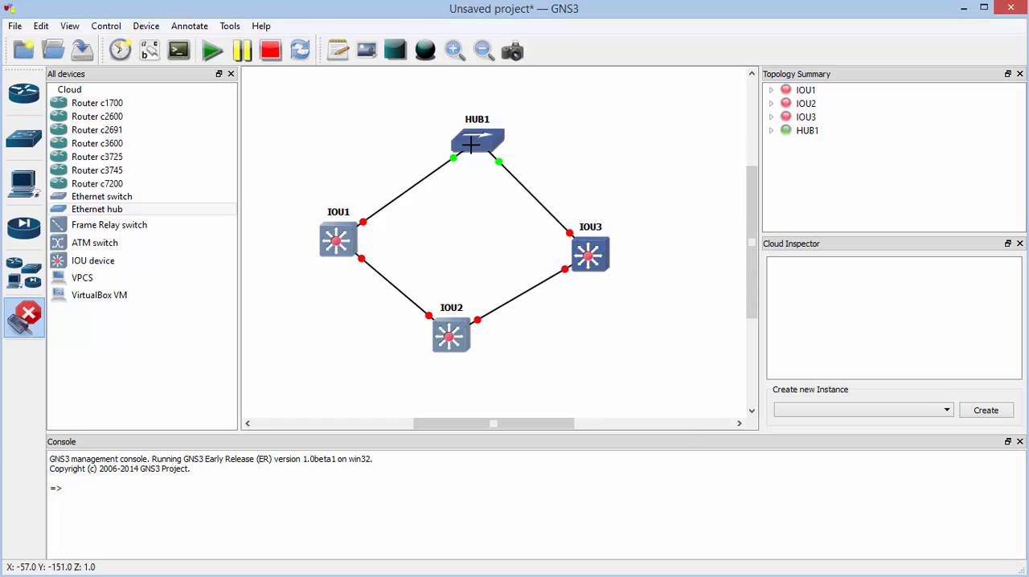
{"action": "left_click", "coordinate": [38, 329]}
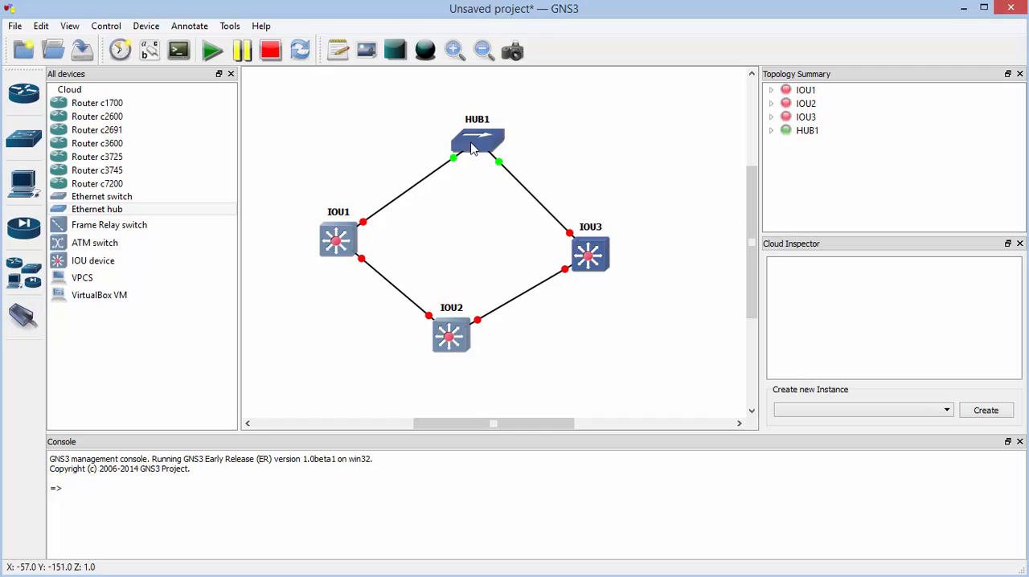
{"action": "left_click_drag", "start_coordinate": [478, 145], "coordinate": [474, 189]}
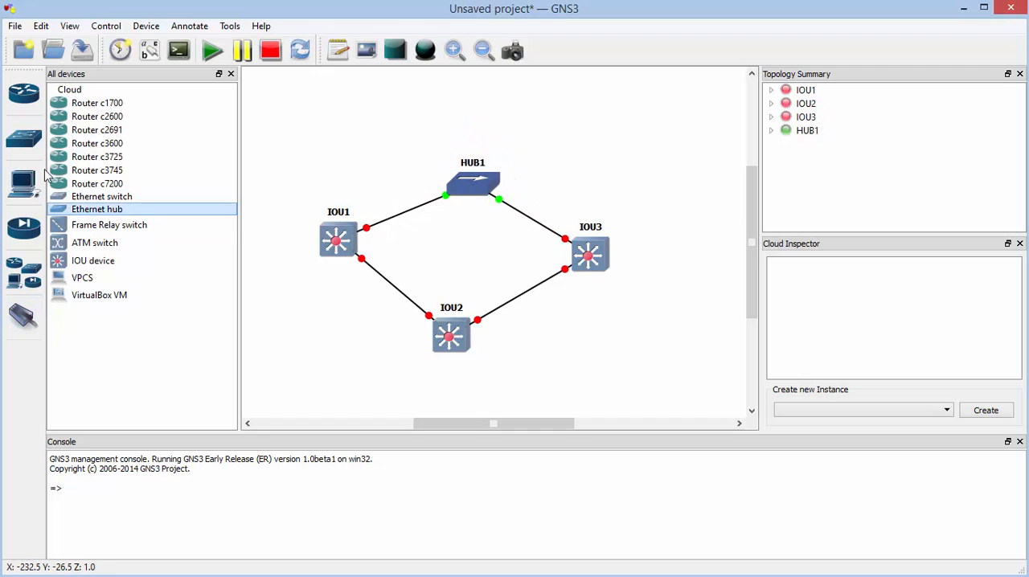
Place a cloud above IOU3 beside the hub and add Loopback1 as its generic Ethernet NIO
{"action": "left_click_drag", "start_coordinate": [104, 91], "coordinate": [571, 143]}
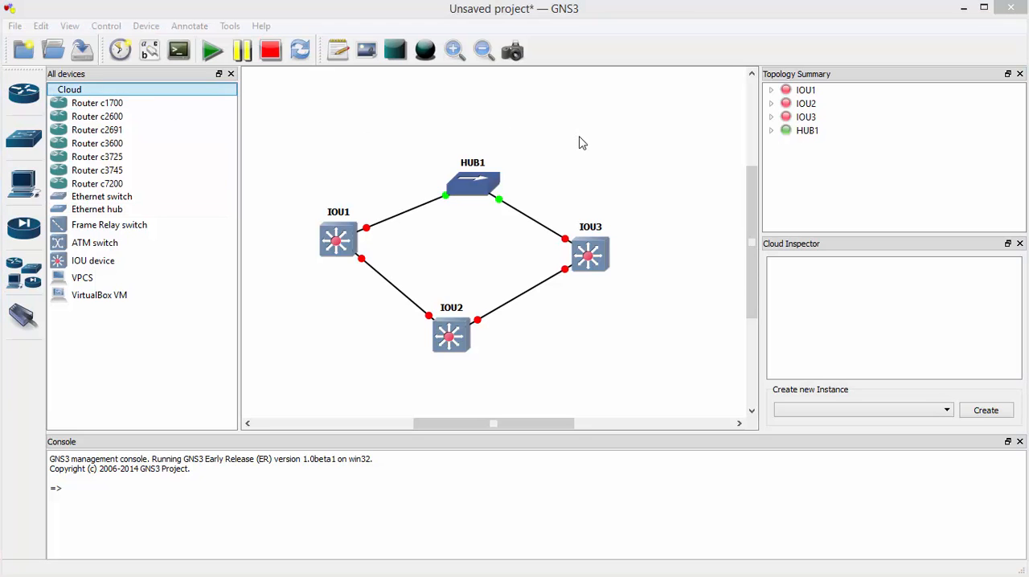
{"action": "left_click", "coordinate": [496, 314]}
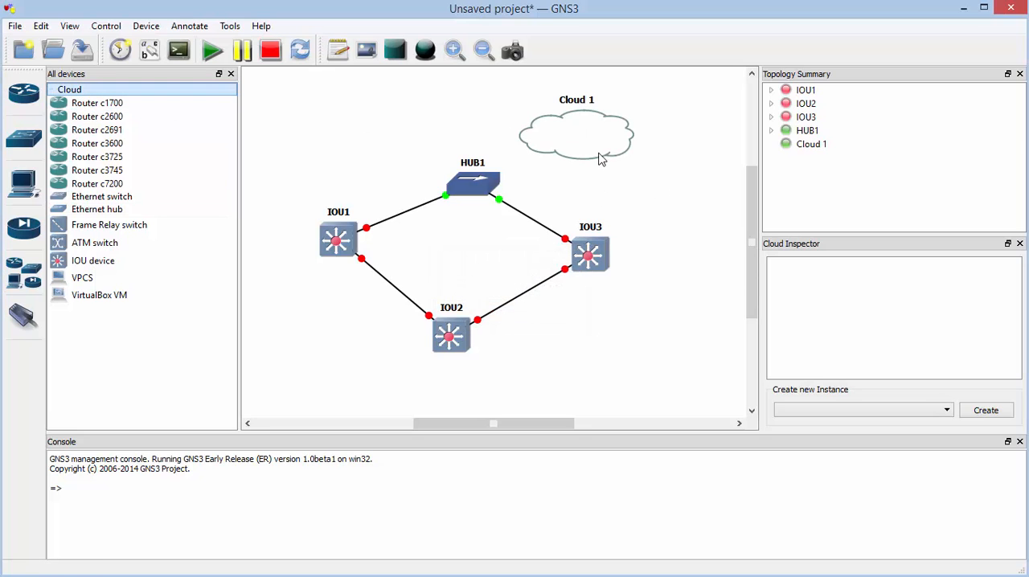
{"action": "double_click", "coordinate": [593, 156]}
{"action": "left_click", "coordinate": [353, 156]}
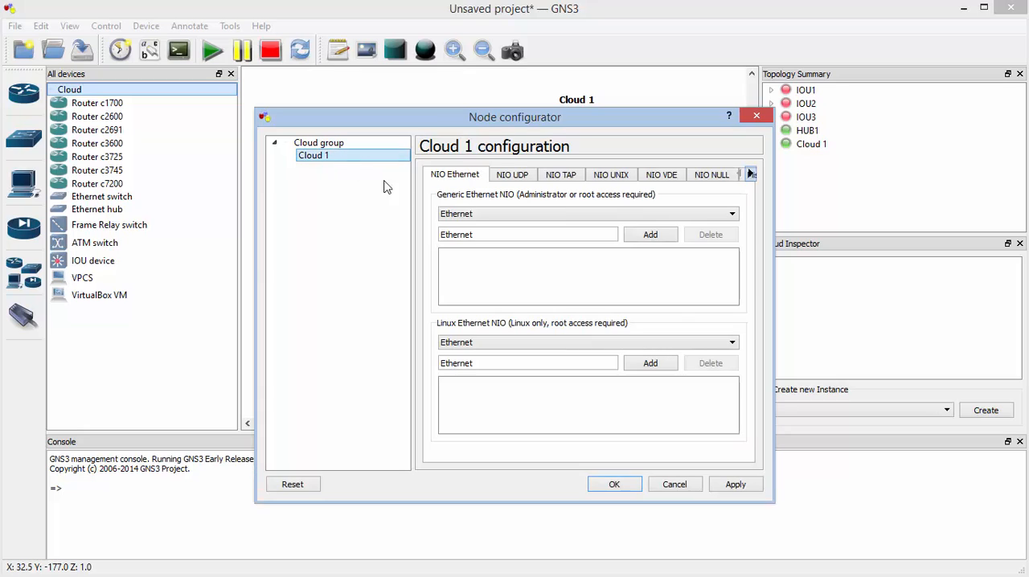
{"action": "left_click", "coordinate": [633, 214]}
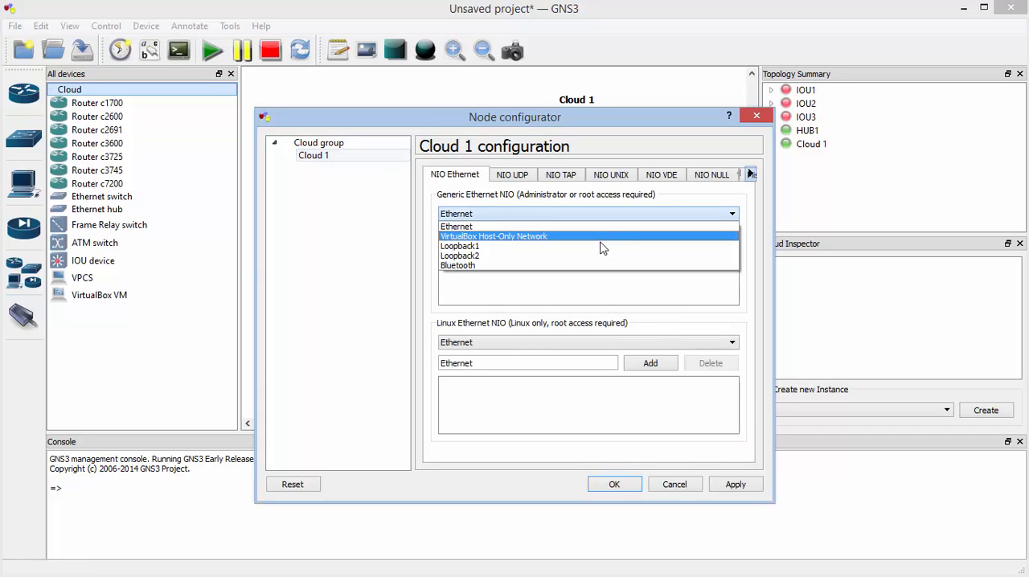
{"action": "left_click", "coordinate": [603, 244]}
{"action": "left_click", "coordinate": [658, 234]}
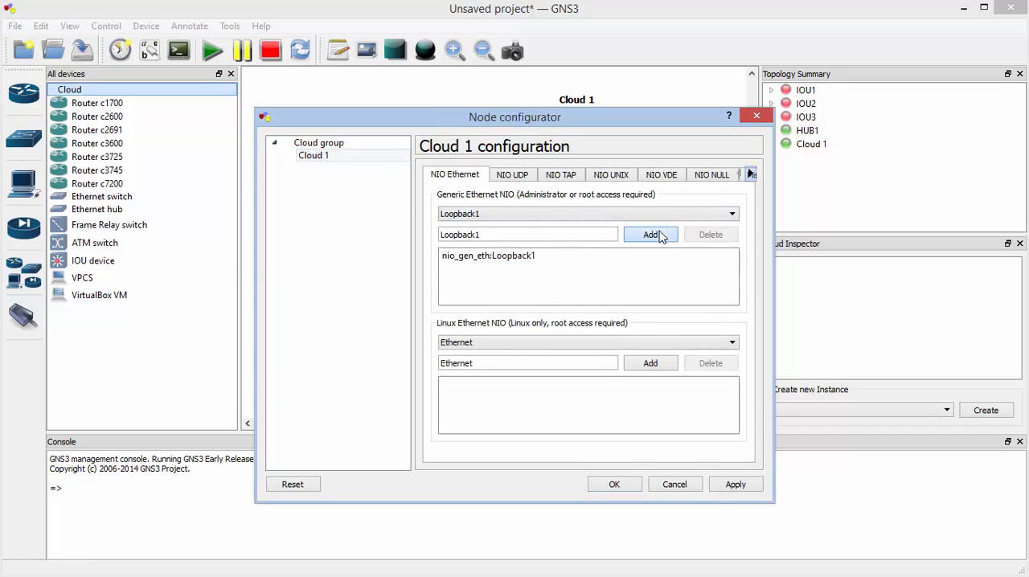
{"action": "left_click", "coordinate": [615, 485]}
{"action": "left_click", "coordinate": [170, 233]}
Link the hub to the cloud's Loopback1 interface and start all devices
{"action": "left_click", "coordinate": [23, 316]}
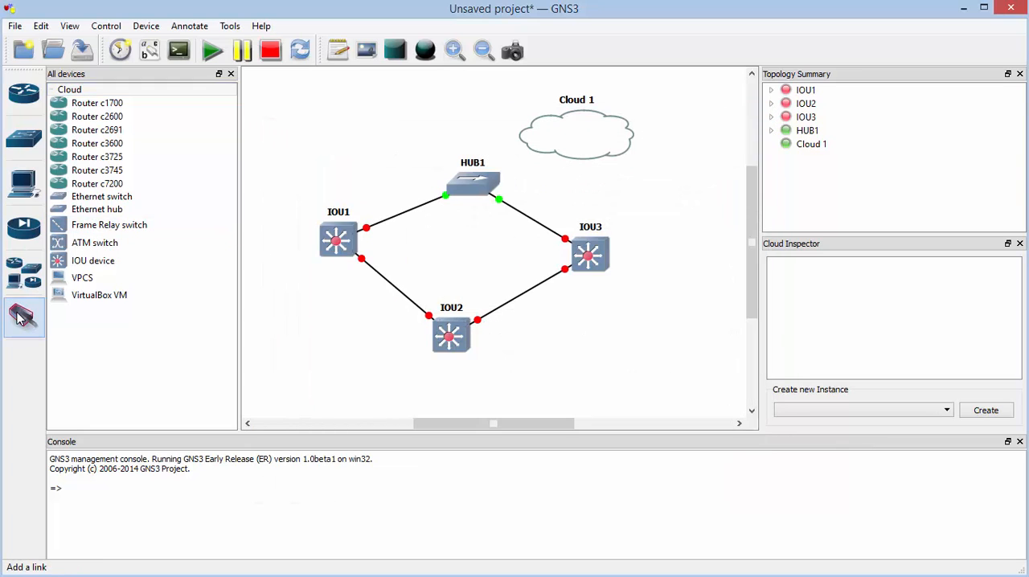
{"action": "left_click", "coordinate": [470, 183]}
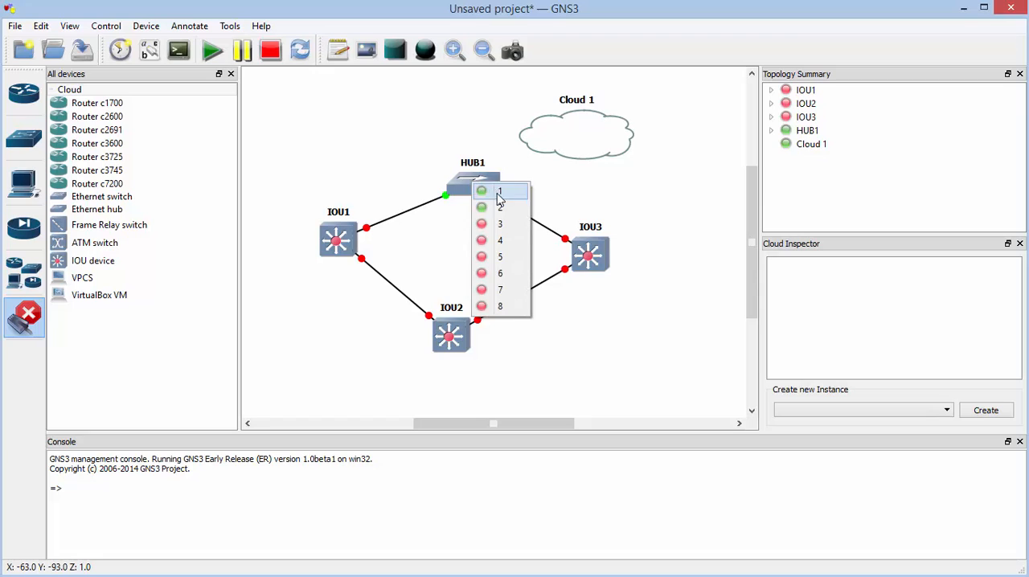
{"action": "left_click", "coordinate": [491, 193]}
{"action": "left_click", "coordinate": [562, 137]}
{"action": "left_click", "coordinate": [586, 151]}
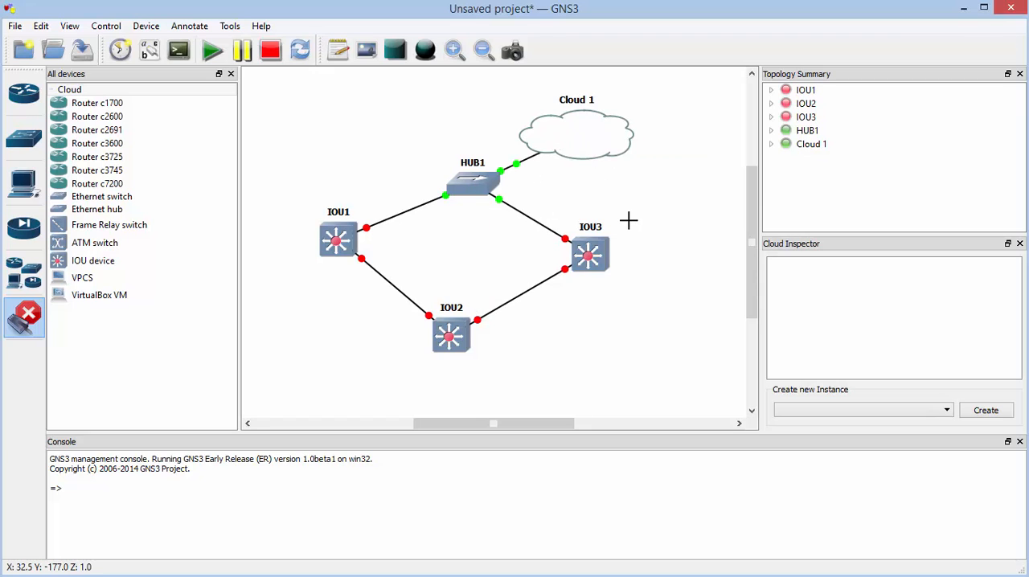
{"action": "left_click", "coordinate": [212, 51]}
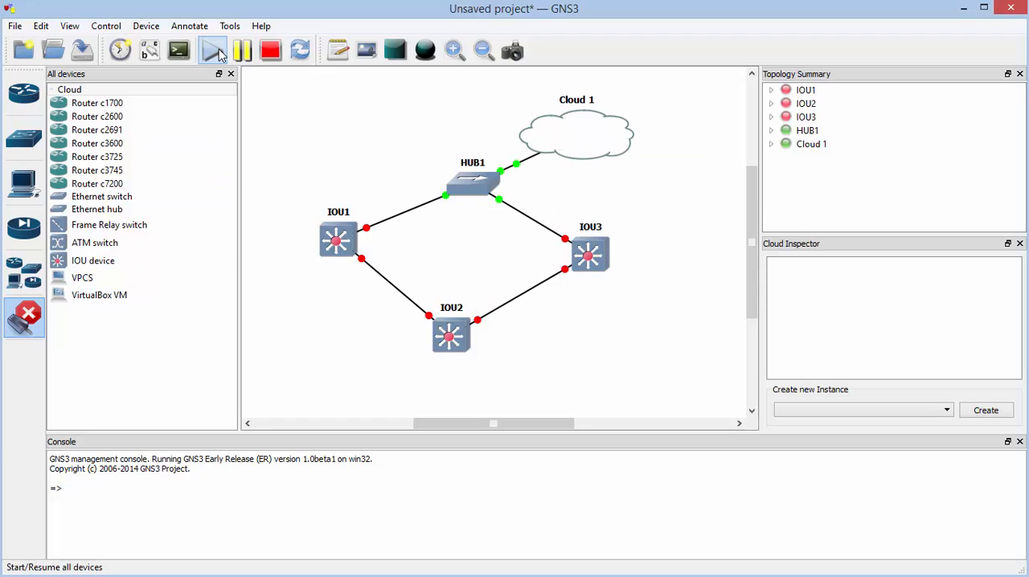
{"action": "left_click", "coordinate": [24, 316]}
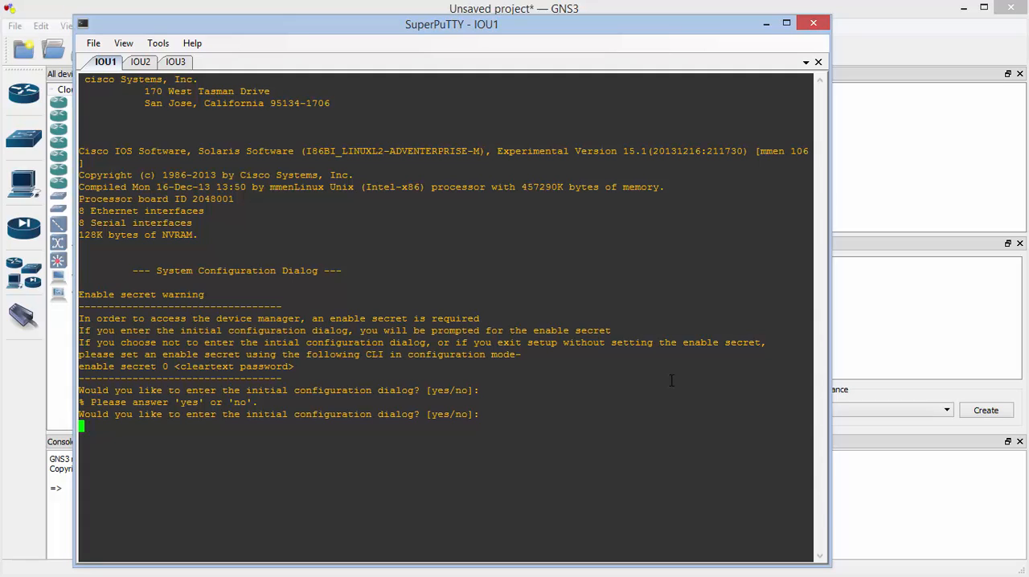
Interrupt the initial configuration dialog on IOU1 and check the startup output in the IOU1, IOU2 and IOU3 consoles
{"action": "key", "text": "ctrl+c"}
{"action": "key", "text": "ctrl+c"}
{"action": "left_click", "coordinate": [139, 63]}
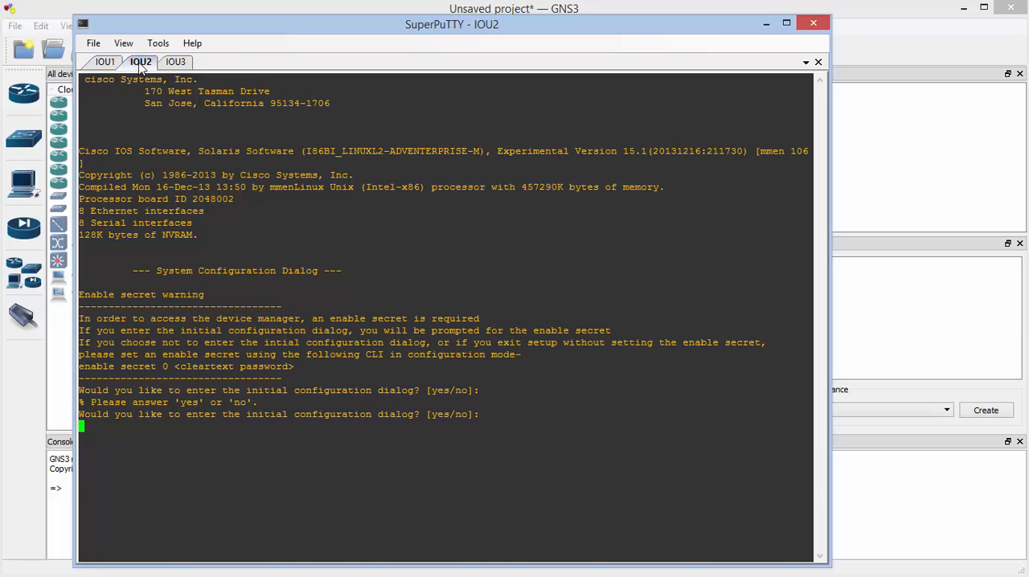
{"action": "left_click", "coordinate": [182, 62]}
{"action": "left_click", "coordinate": [105, 62]}
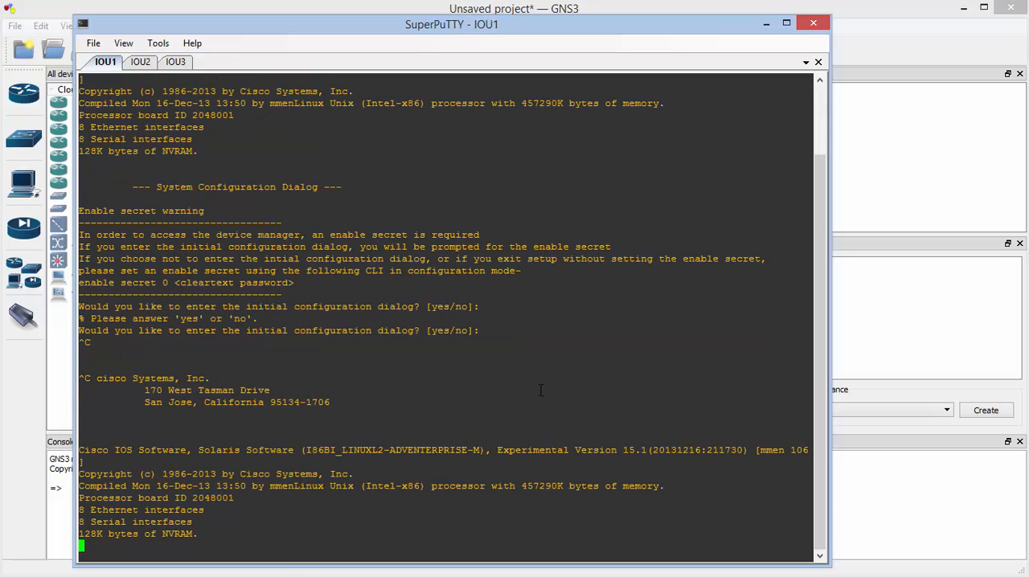
{"action": "left_click", "coordinate": [145, 66]}
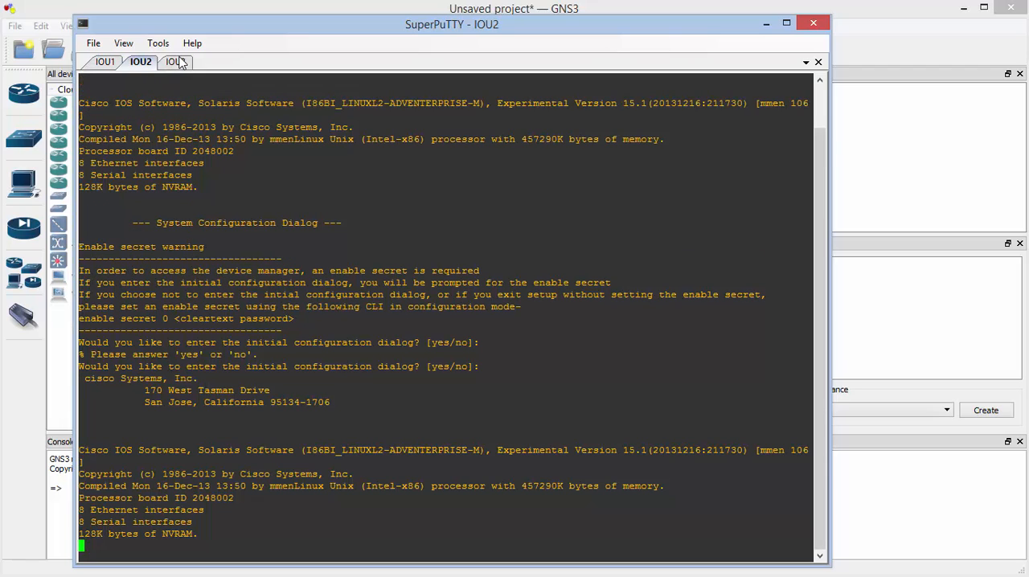
{"action": "left_click", "coordinate": [178, 64]}
{"action": "left_click", "coordinate": [105, 62]}
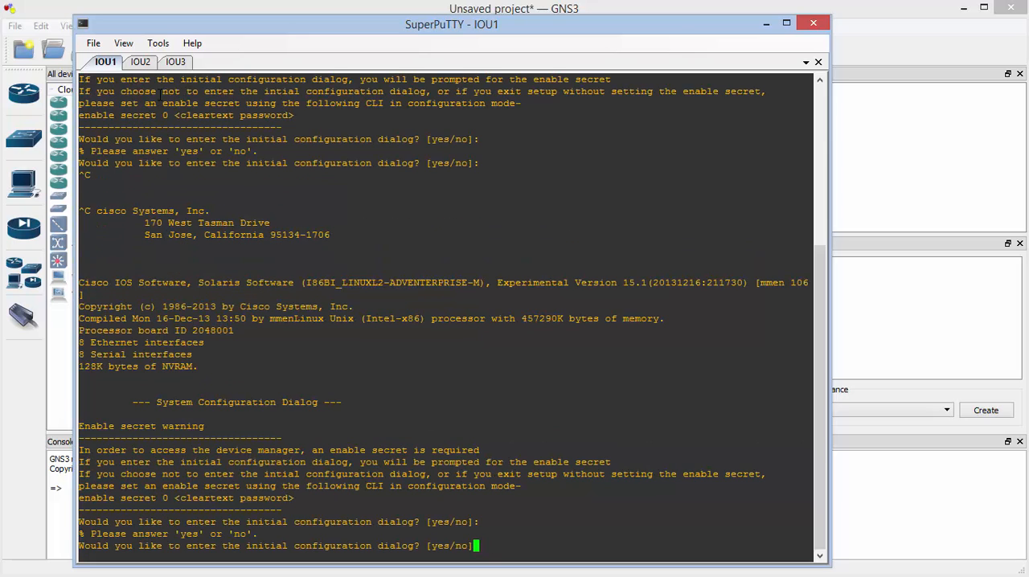
{"action": "left_click", "coordinate": [140, 63]}
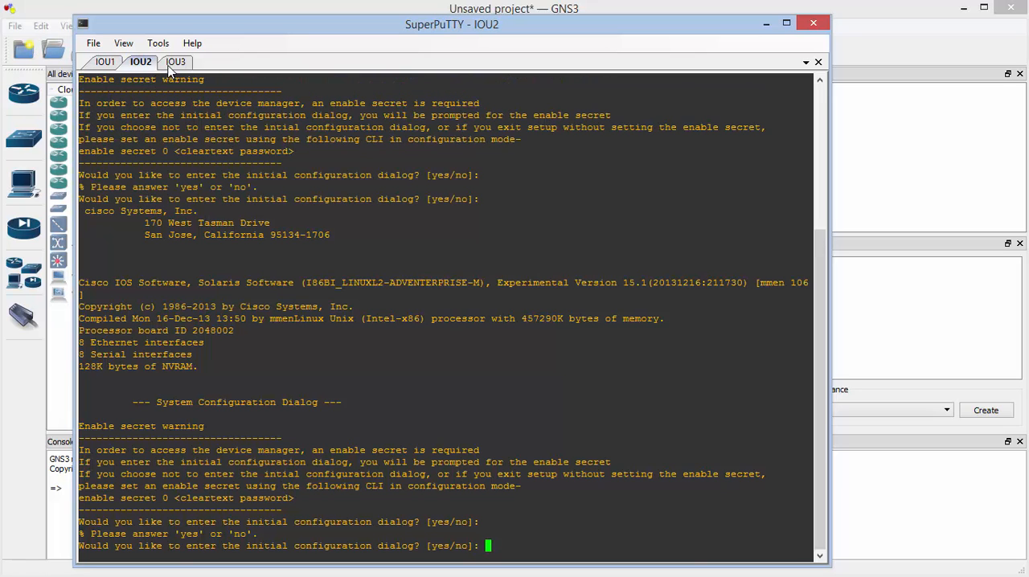
{"action": "left_click", "coordinate": [180, 62]}
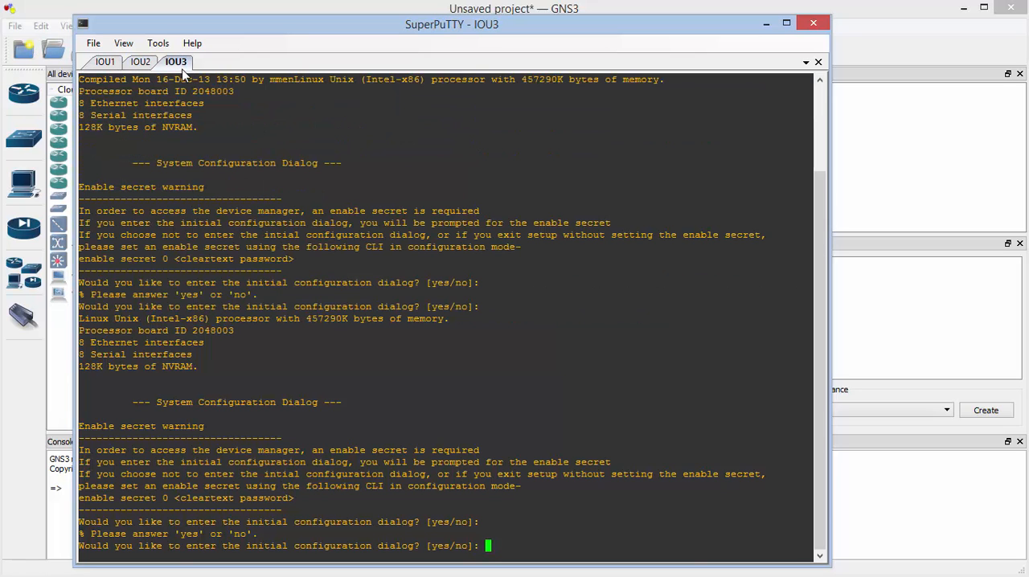
{"action": "left_click", "coordinate": [109, 65]}
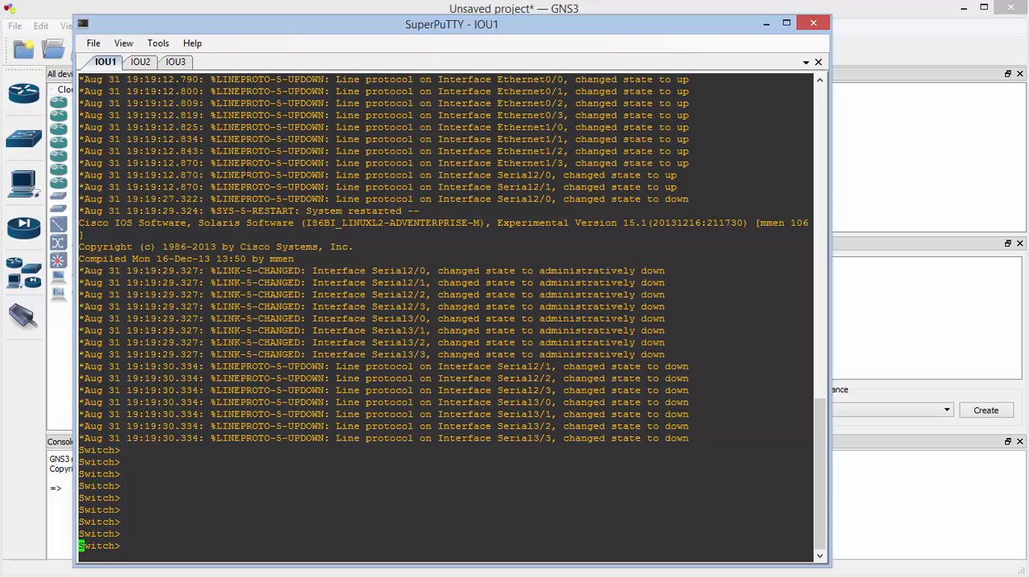
Enter privileged EXEC mode on IOU1 with the en command
{"action": "key", "text": "Return"}
{"action": "key", "text": "Return"}
{"action": "key", "text": "Return"}
{"action": "type", "text": "en"}
{"action": "key", "text": "Return"}
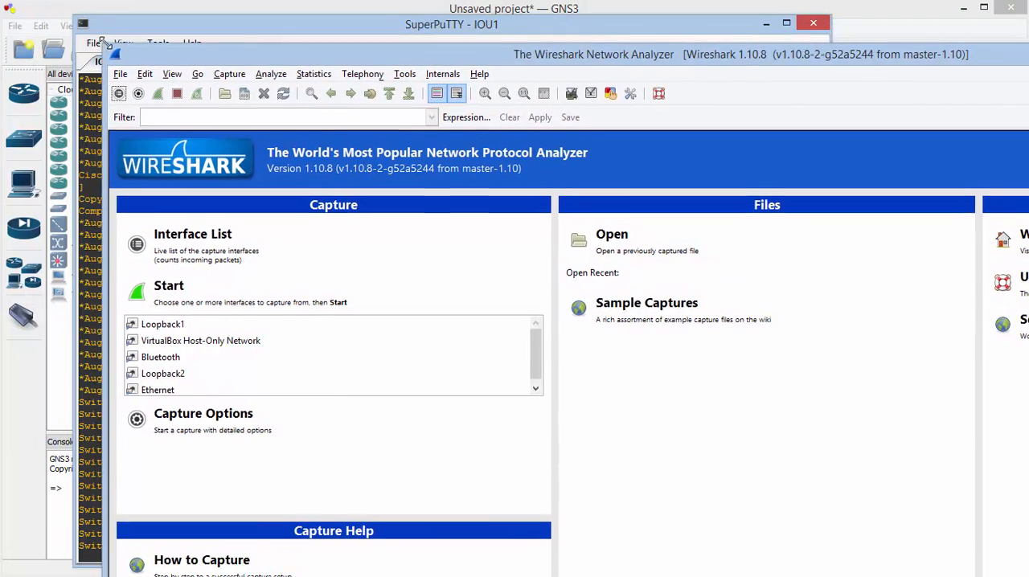
Switch to Wireshark and resize and reposition its window to fit entirely on the screen
{"action": "left_click_drag", "start_coordinate": [105, 42], "coordinate": [4, 2]}
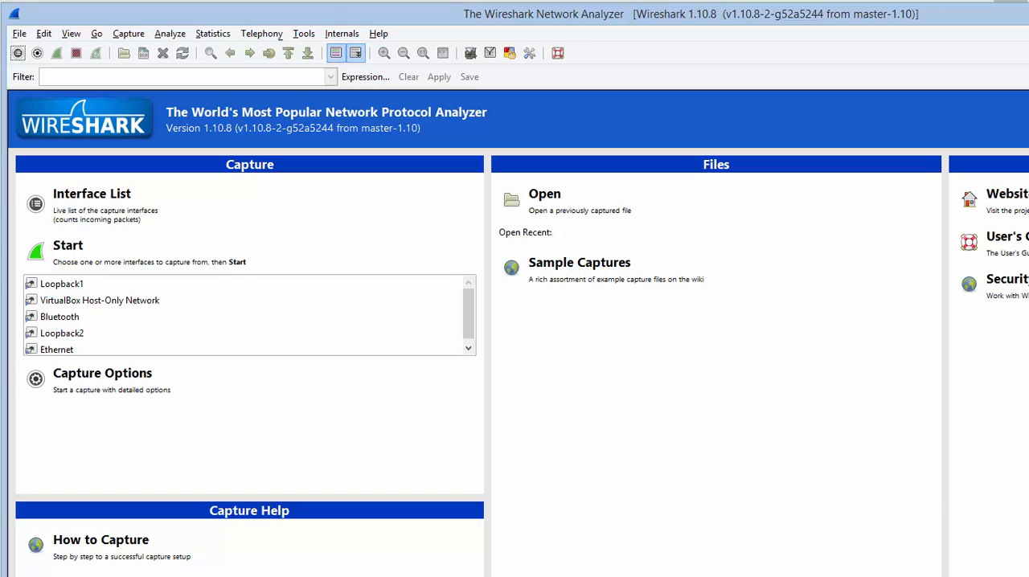
{"action": "mouse_move", "coordinate": [1028, 3]}
{"action": "left_mouse_down"}
{"action": "mouse_move", "coordinate": [1028, 13]}
{"action": "mouse_move", "coordinate": [1016, 6]}
{"action": "left_mouse_up"}
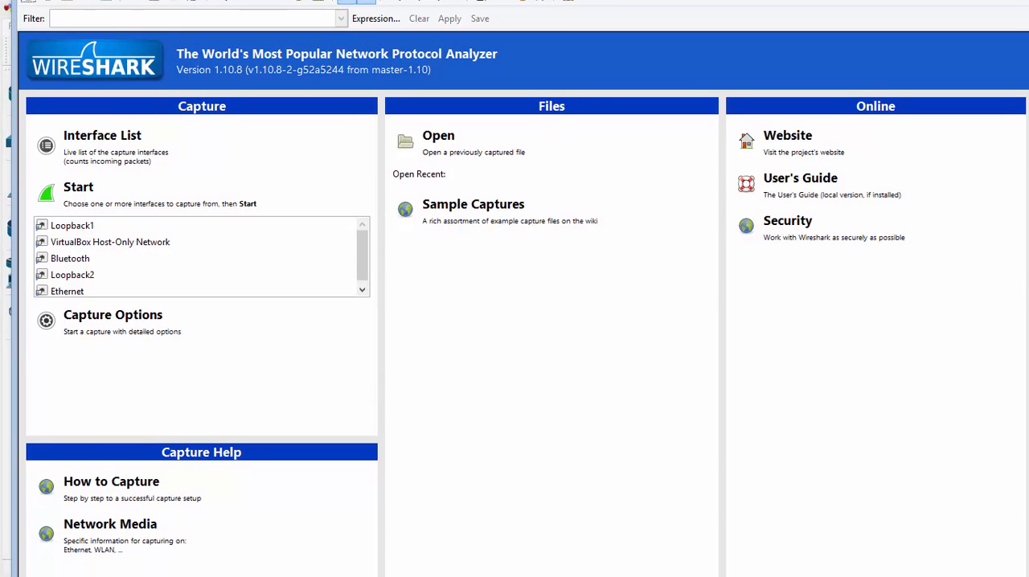
{"action": "left_click_drag", "start_coordinate": [1028, 576], "coordinate": [979, 535]}
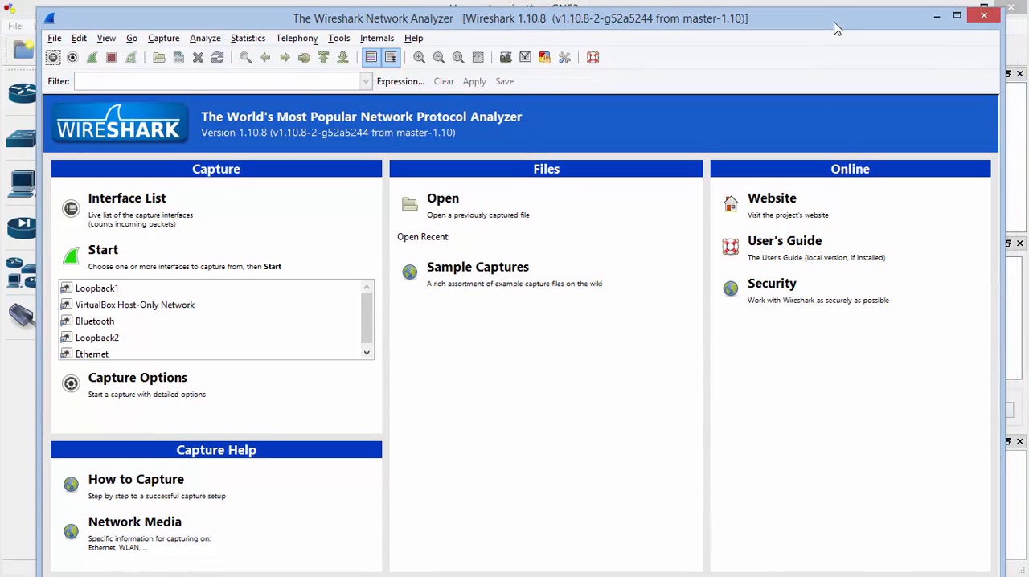
{"action": "left_click_drag", "start_coordinate": [836, 29], "coordinate": [834, 25]}
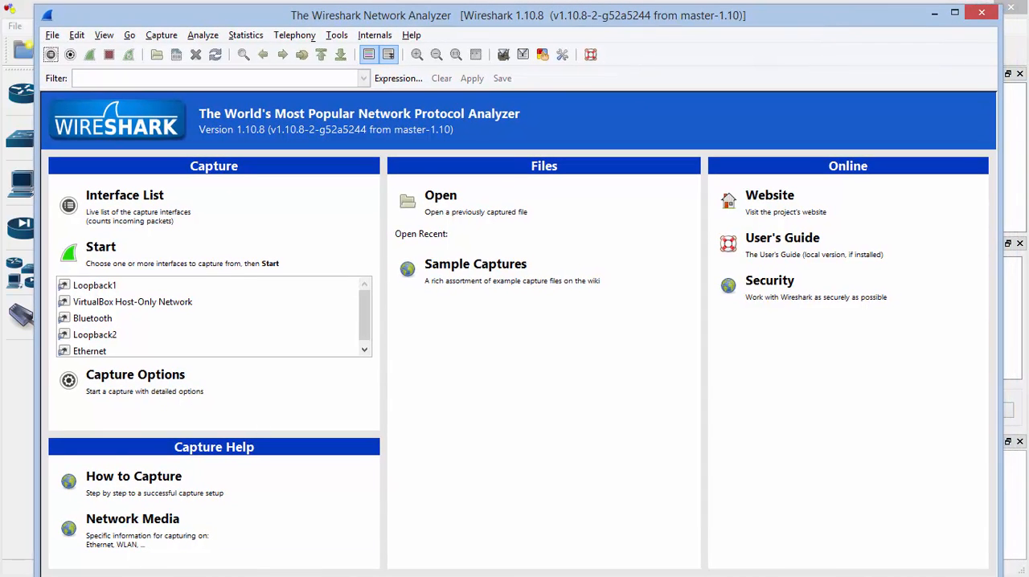
{"action": "left_click_drag", "start_coordinate": [253, 575], "coordinate": [253, 556]}
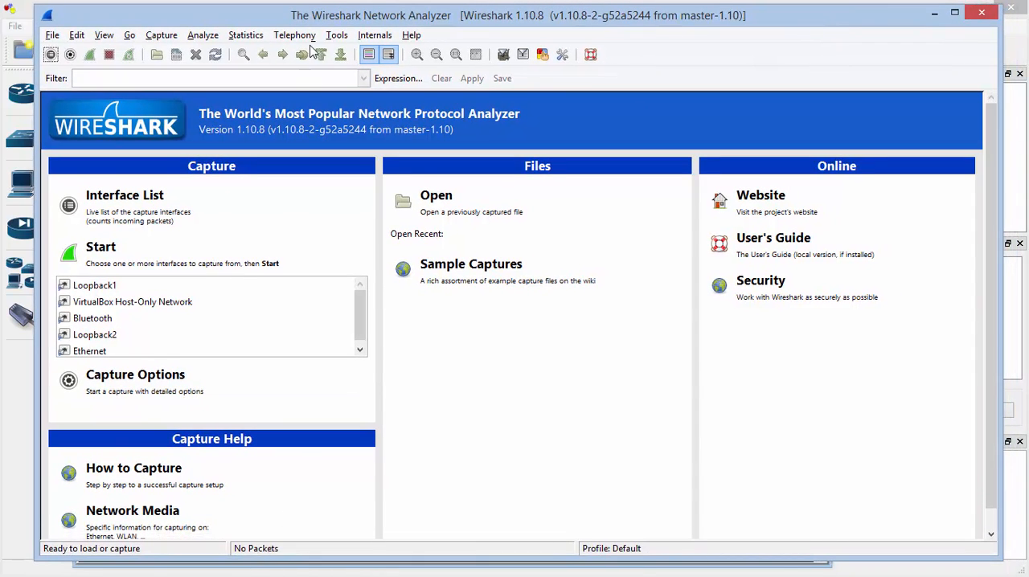
{"action": "left_click_drag", "start_coordinate": [340, 5], "coordinate": [323, 10]}
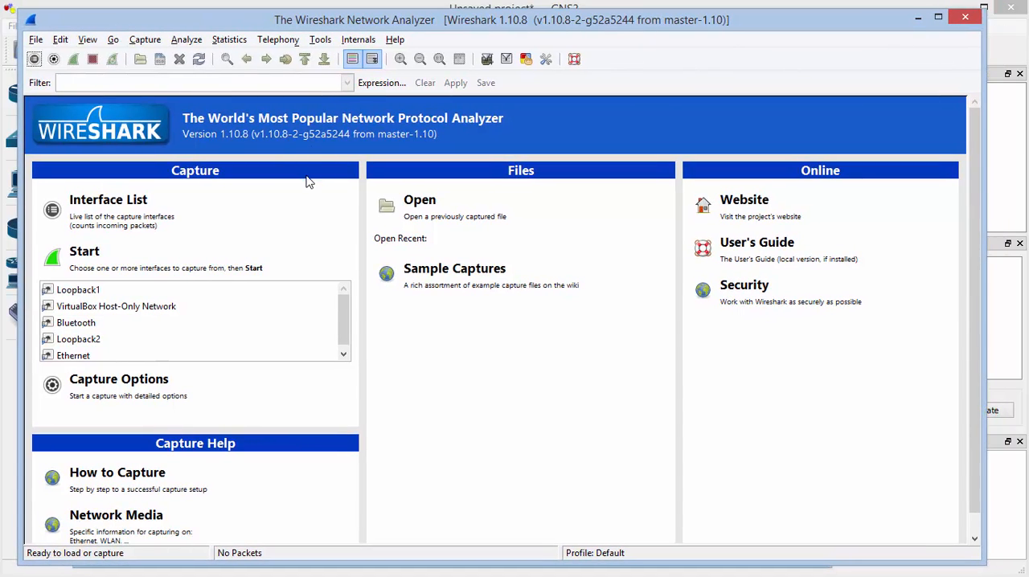
Start a live capture on the Loopback1 interface, review the captured packets, and minimize Wireshark to return to the IOU1 console
{"action": "left_click", "coordinate": [85, 291]}
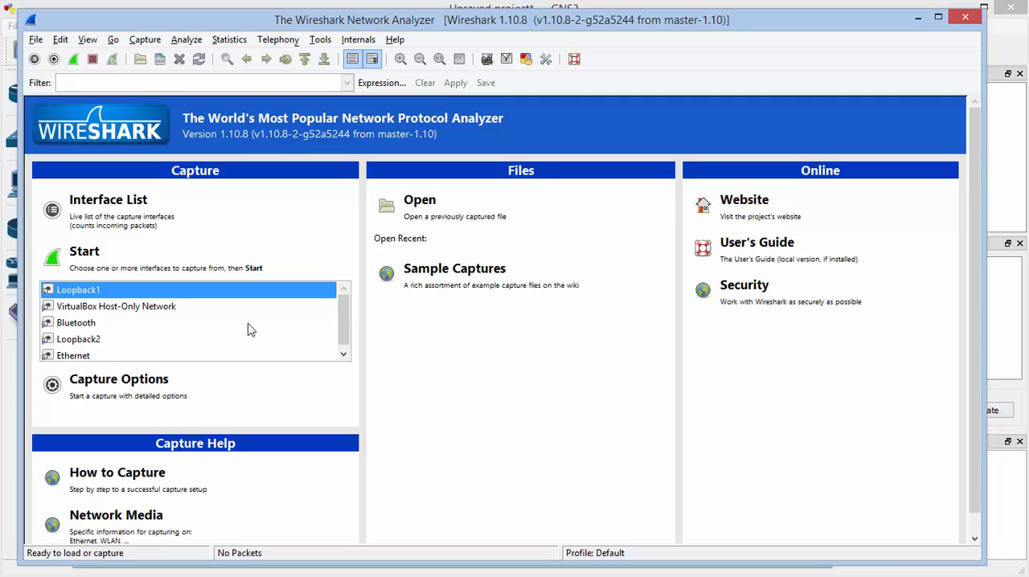
{"action": "left_click", "coordinate": [99, 254]}
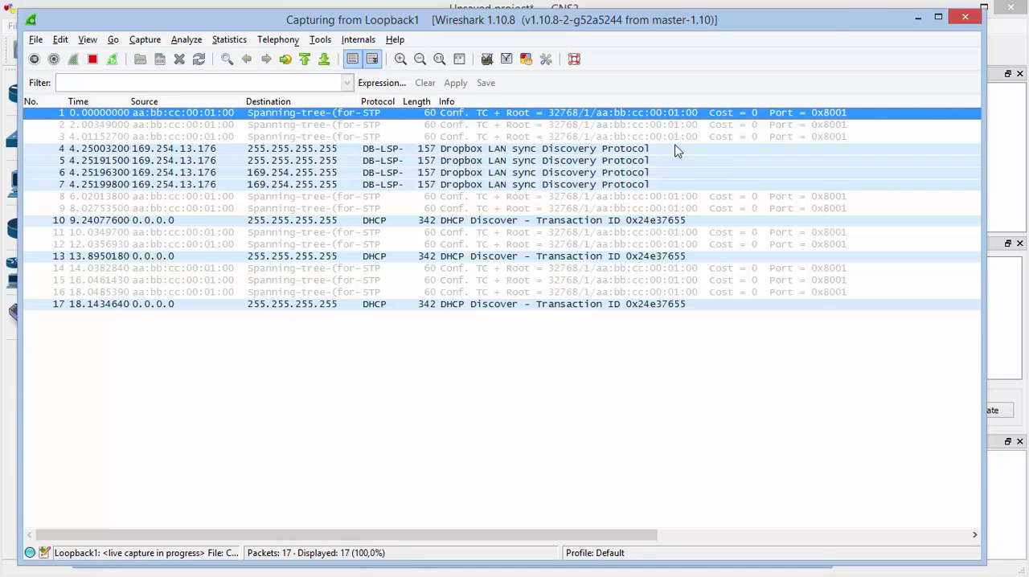
{"action": "left_click", "coordinate": [925, 24]}
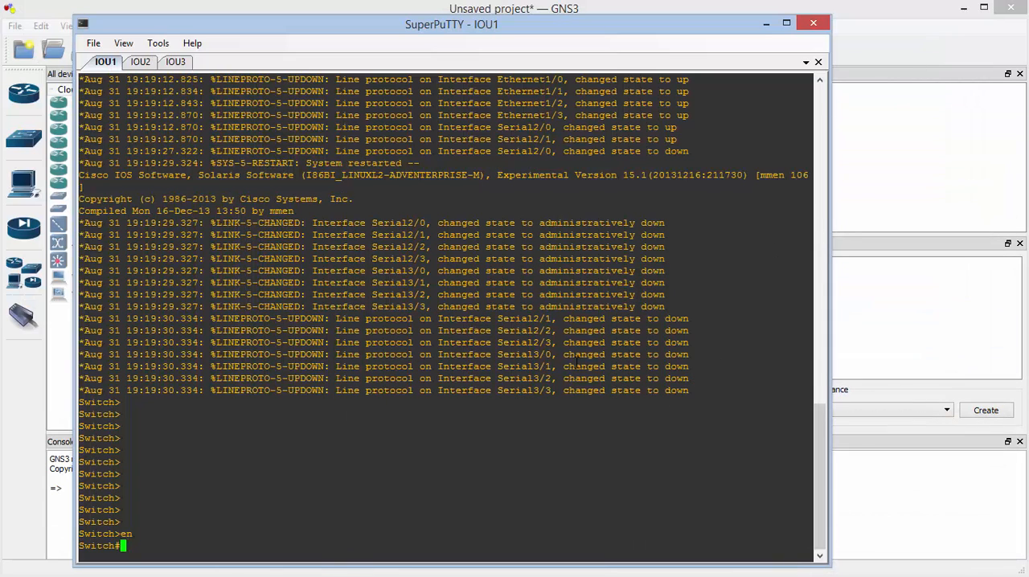
Enter global configuration mode on IOU1 and select the interface range e0/0-3
{"action": "type", "text": "conf t"}
{"action": "key", "text": "Return"}
{"action": "type", "text": "i"}
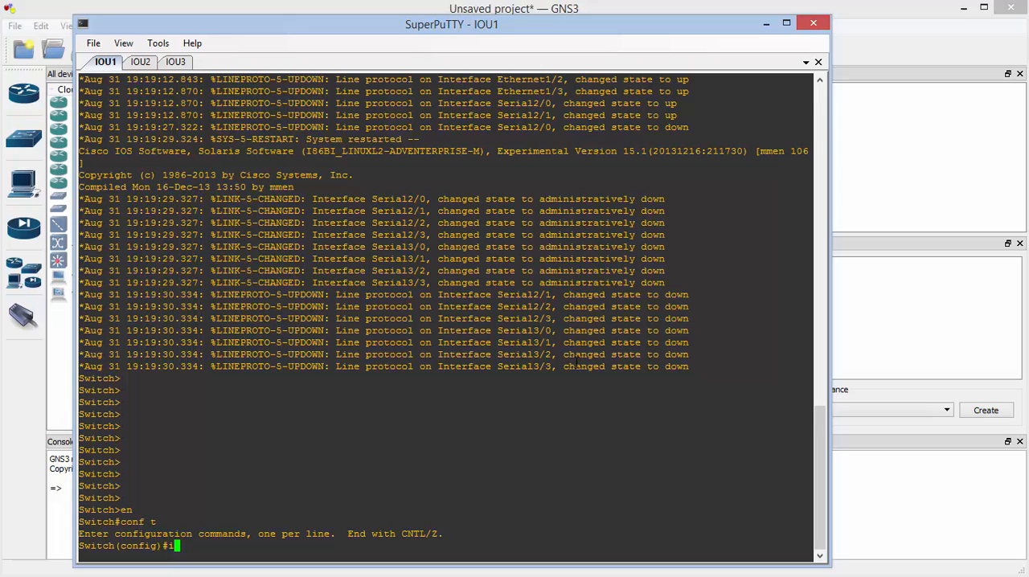
{"action": "type", "text": "nt range e0-"}
{"action": "key", "text": "BackSpace"}
{"action": "type", "text": "/0-3"}
{"action": "key", "text": "Return"}
{"action": "type", "text": "b"}
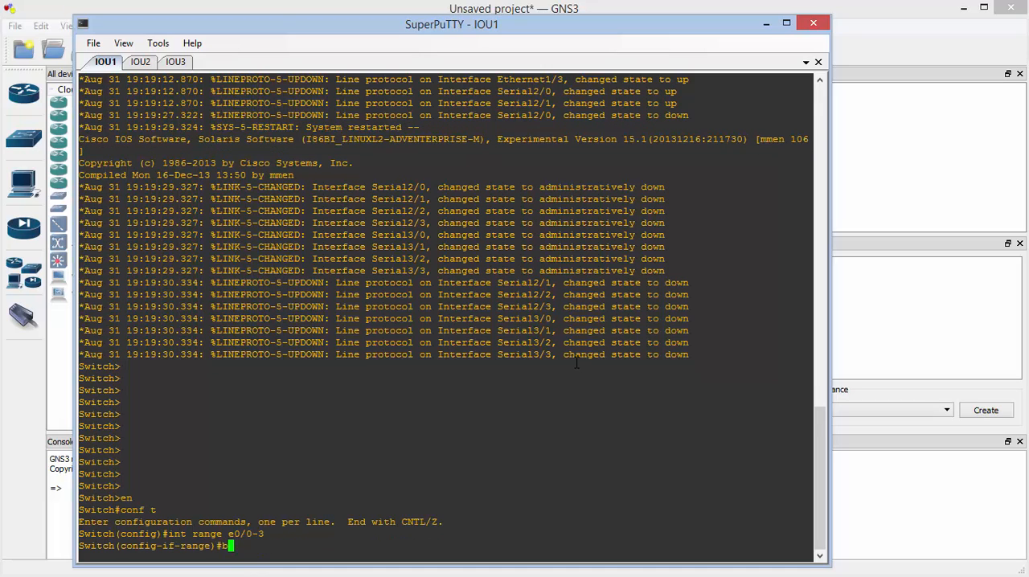
{"action": "type", "text": "pd"}
{"action": "key", "text": "Tab"}
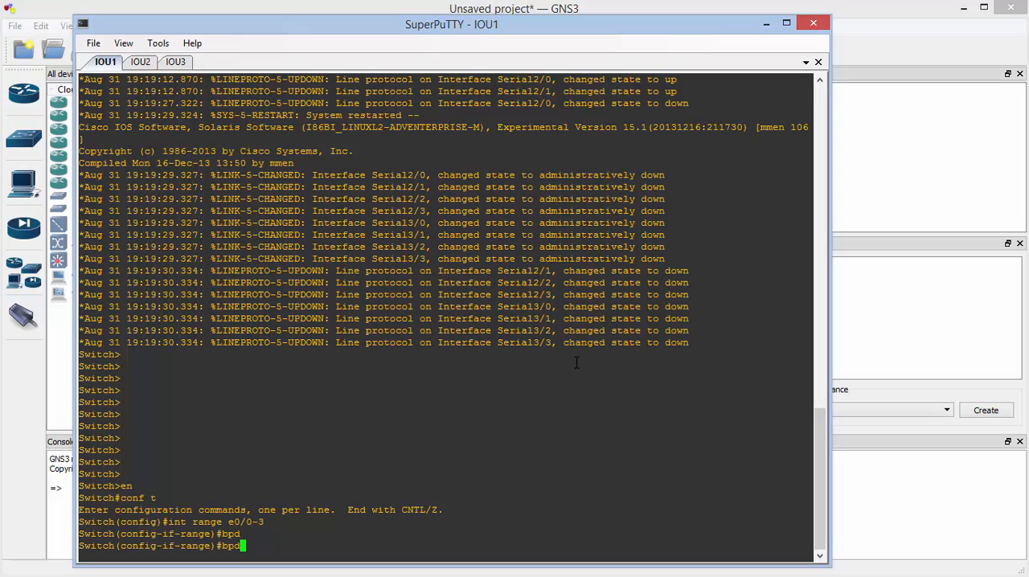
{"action": "key", "text": "BackSpace"}
{"action": "key", "text": "BackSpace"}
{"action": "key", "text": "BackSpace"}
Enable the BPDU filter on the selected interface range with spanning-tree bpdufilter enable, and highlight that command
{"action": "type", "text": "span"}
{"action": "key", "text": "Tab"}
{"action": "type", "text": "bpdu"}
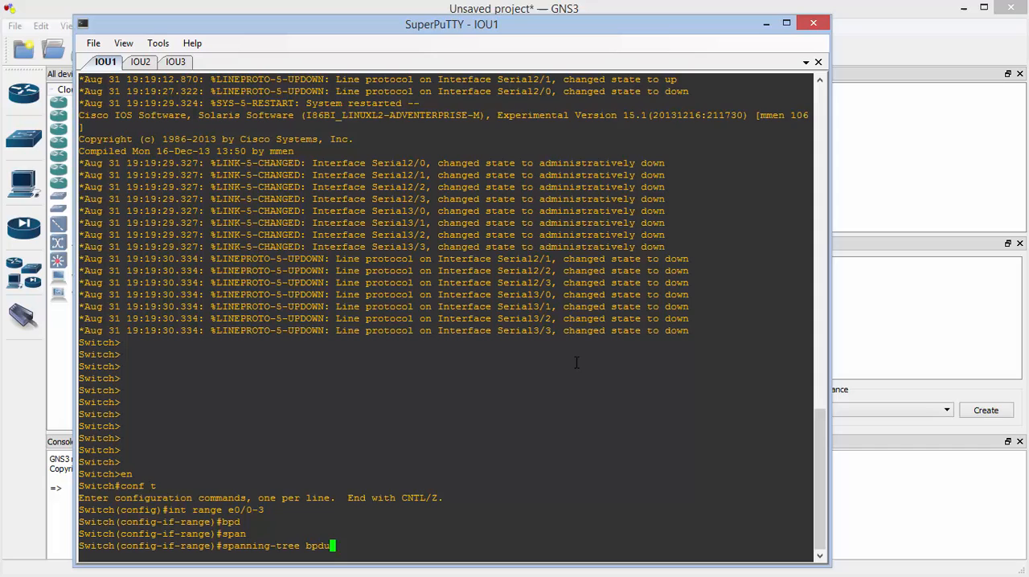
{"action": "key", "text": "Tab"}
{"action": "key", "text": "BackSpace"}
{"action": "key", "text": "Tab"}
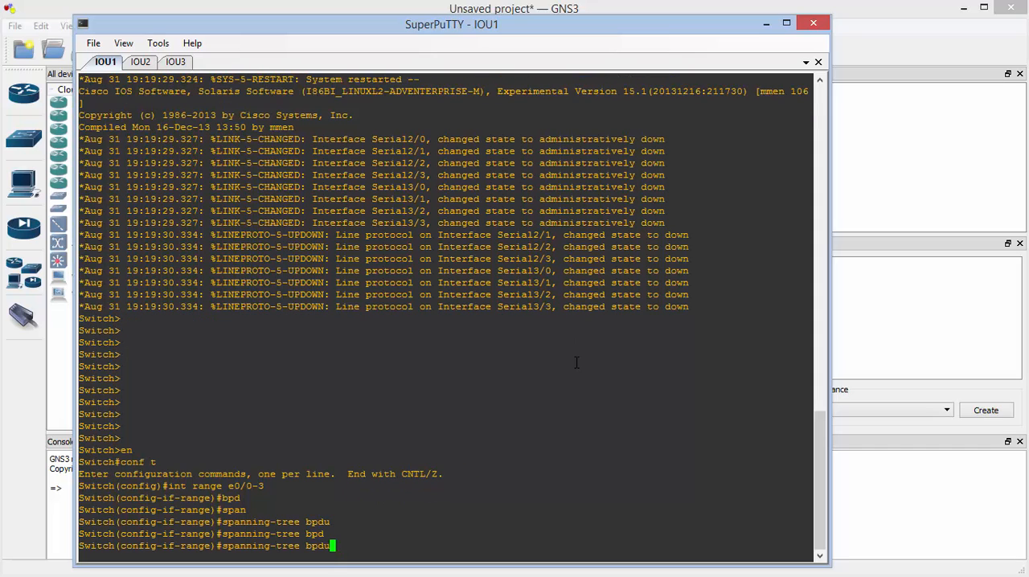
{"action": "type", "text": "f"}
{"action": "key", "text": "Tab"}
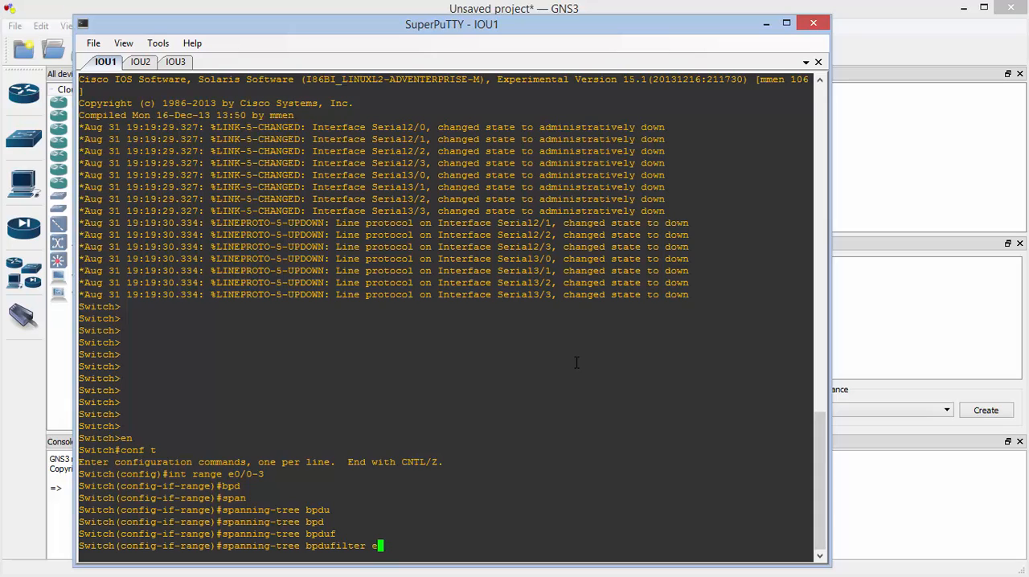
{"action": "type", "text": "en"}
{"action": "key", "text": "Tab"}
{"action": "key", "text": "Return"}
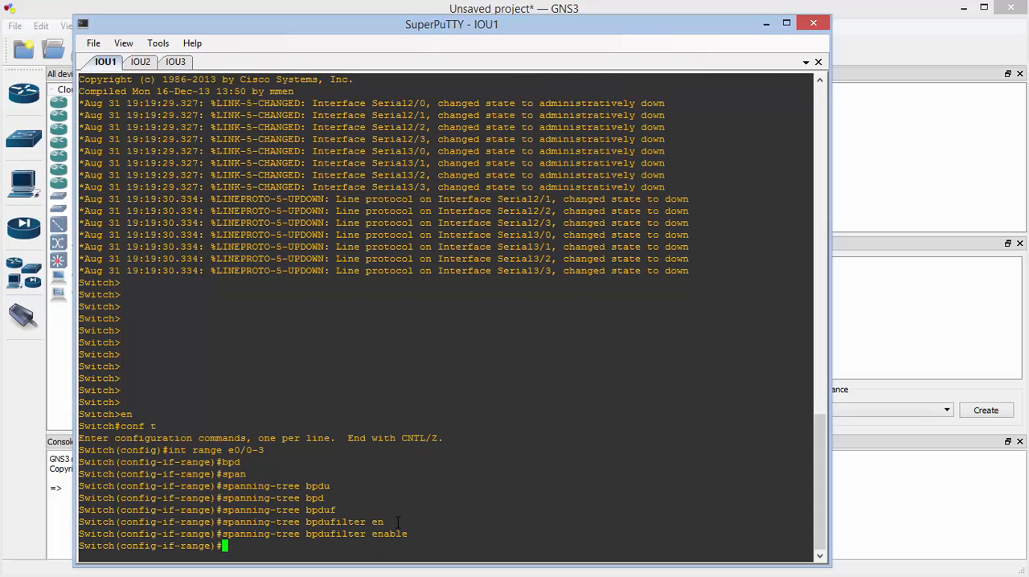
{"action": "left_click_drag", "start_coordinate": [410, 534], "coordinate": [224, 534]}
{"action": "key", "text": "ctrl+c"}
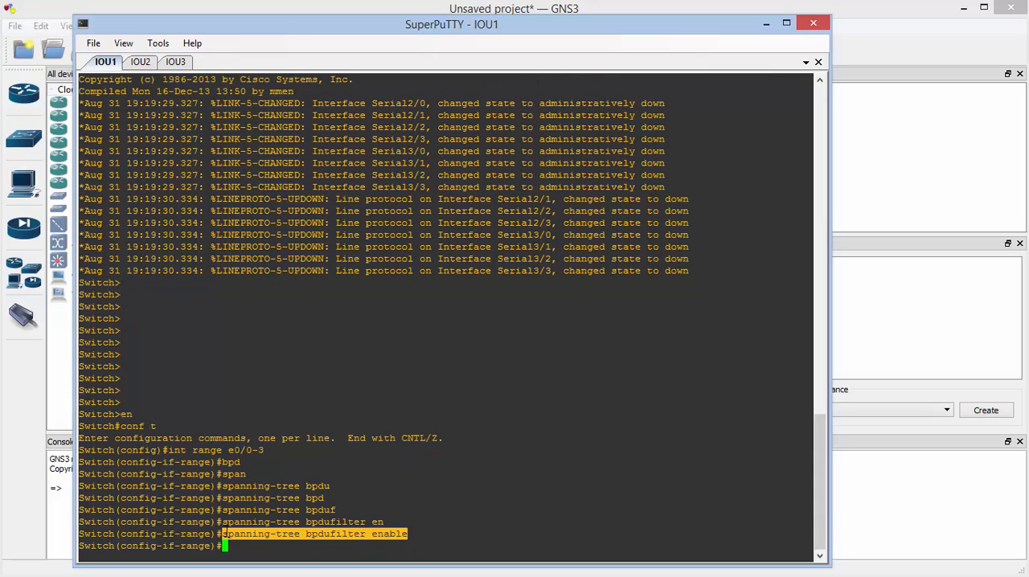
Switch to the IOU2 console, enter privileged mode and start global configuration mode with conf t
{"action": "left_click", "coordinate": [147, 63]}
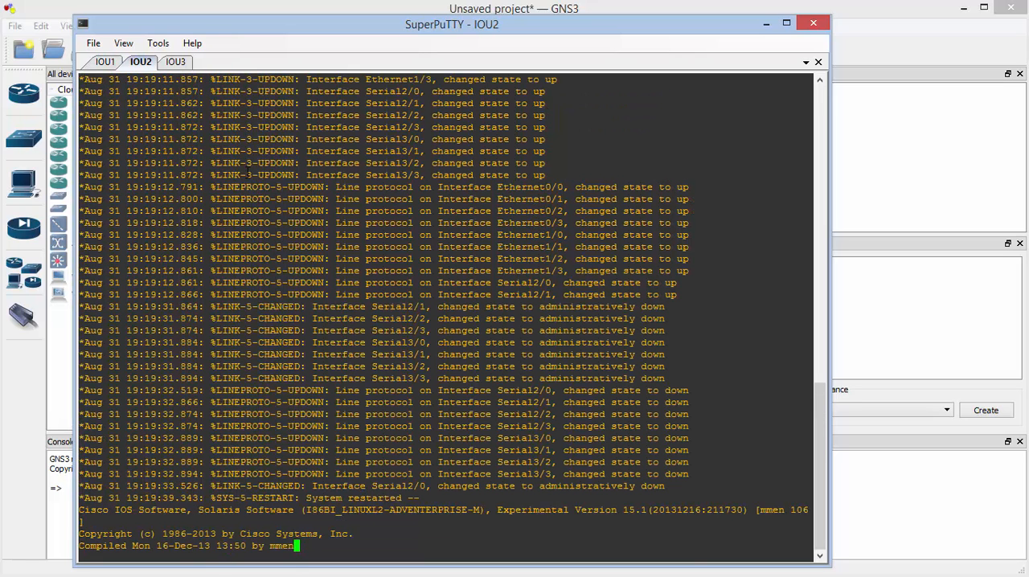
{"action": "key", "text": "Return"}
{"action": "key", "text": "Return"}
{"action": "key", "text": "Return"}
{"action": "type", "text": "en"}
{"action": "key", "text": "Return"}
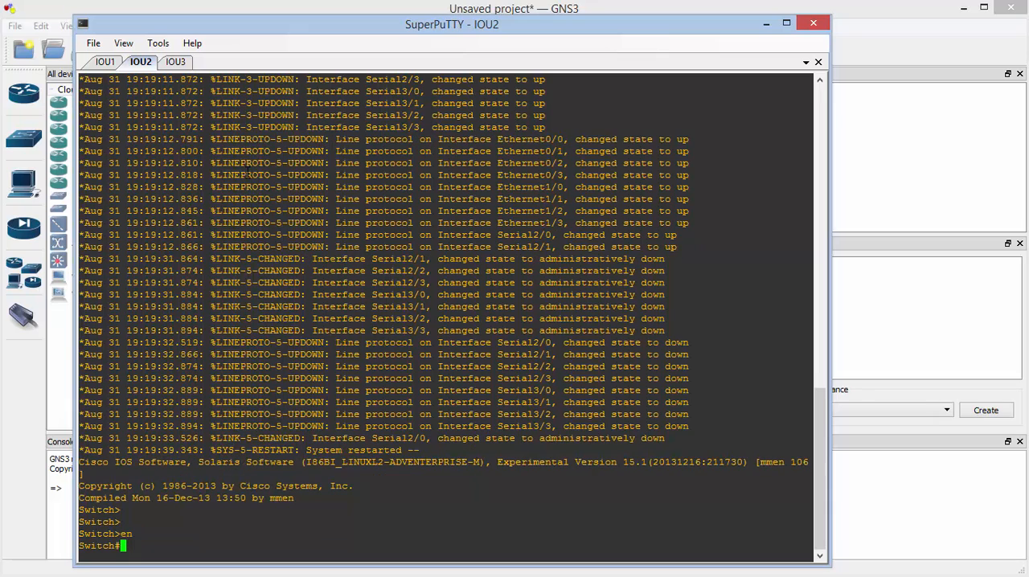
{"action": "type", "text": "conf t"}
{"action": "key", "text": "Return"}
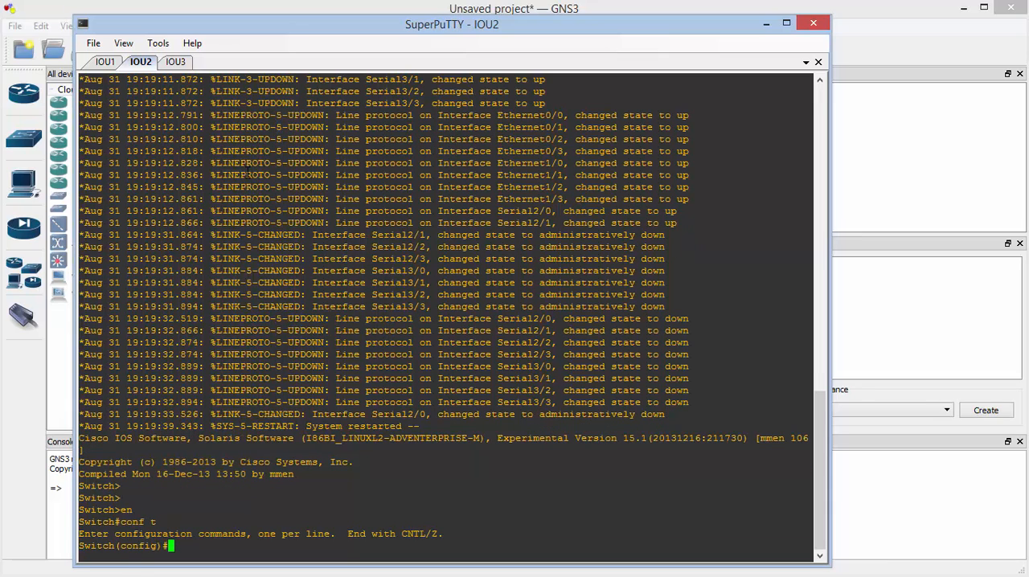
Select the interface range e0/0-3 on IOU2 and apply spanning-tree bpdufilter enable to it
{"action": "type", "text": "int range e0/0-3"}
{"action": "key", "text": "Return"}
{"action": "right_click", "coordinate": [248, 175]}
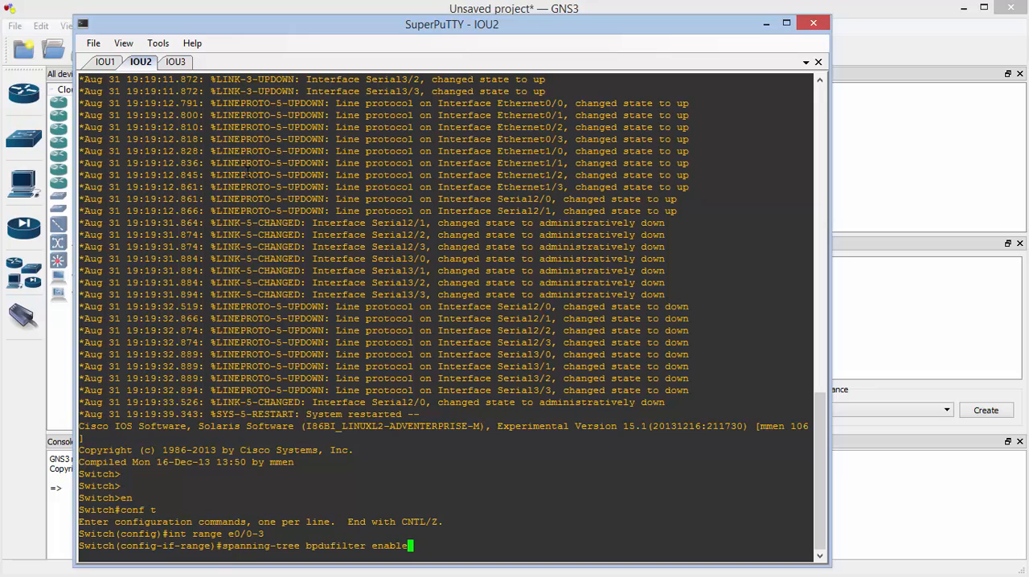
{"action": "key", "text": "Return"}
Switch to the IOU3 console, enter privileged mode and start global configuration mode with conf t
{"action": "left_click", "coordinate": [175, 62]}
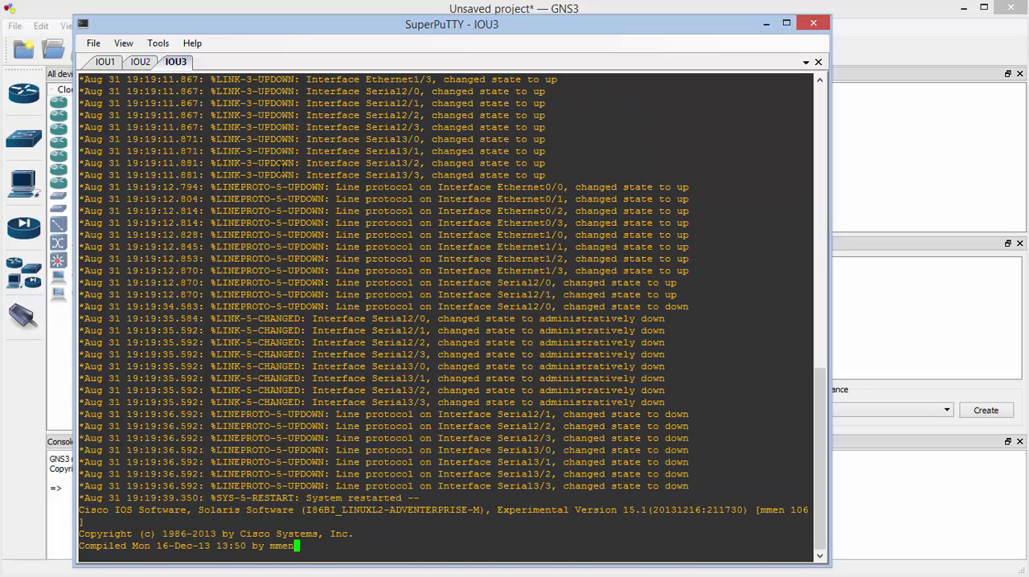
{"action": "key", "text": "Return"}
{"action": "key", "text": "Return"}
{"action": "type", "text": "en"}
{"action": "key", "text": "Return"}
{"action": "type", "text": "conf t"}
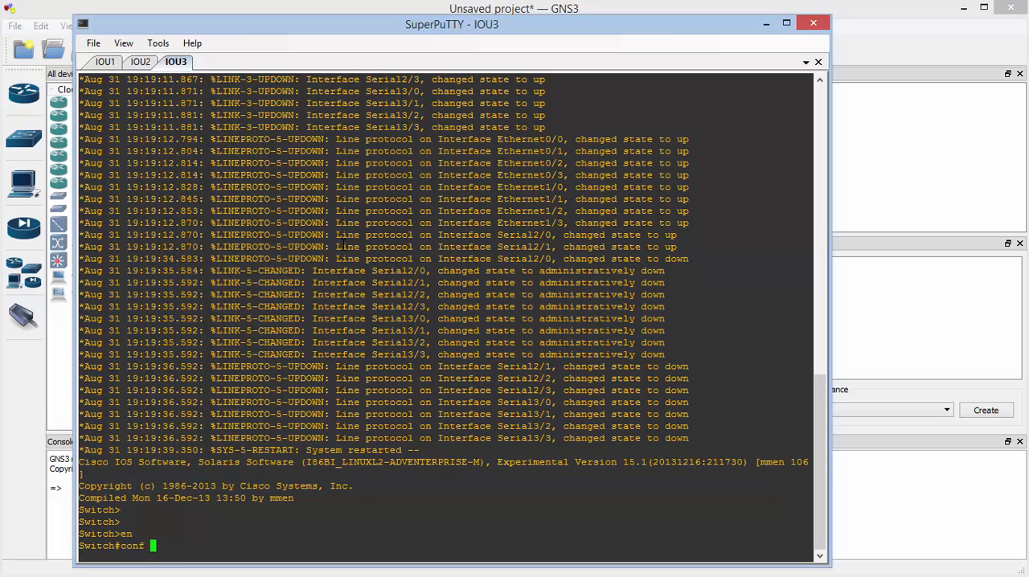
{"action": "key", "text": "Return"}
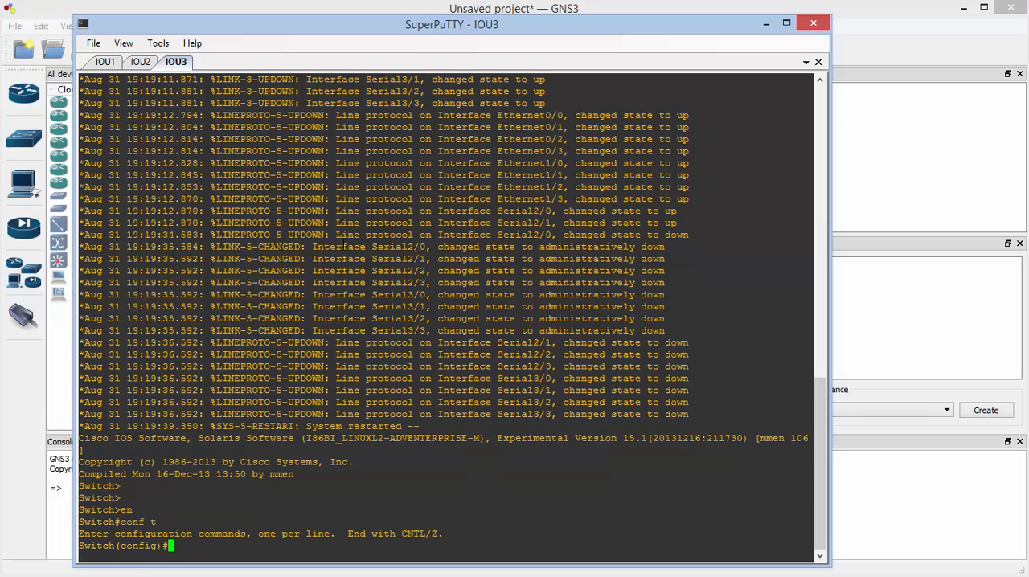
Apply spanning-tree bpdufilter enable to interface range e0/0-3 on IOU3, and leave configuration mode
{"action": "type", "text": "int range e0/0-3"}
{"action": "key", "text": "Return"}
{"action": "right_click", "coordinate": [332, 395]}
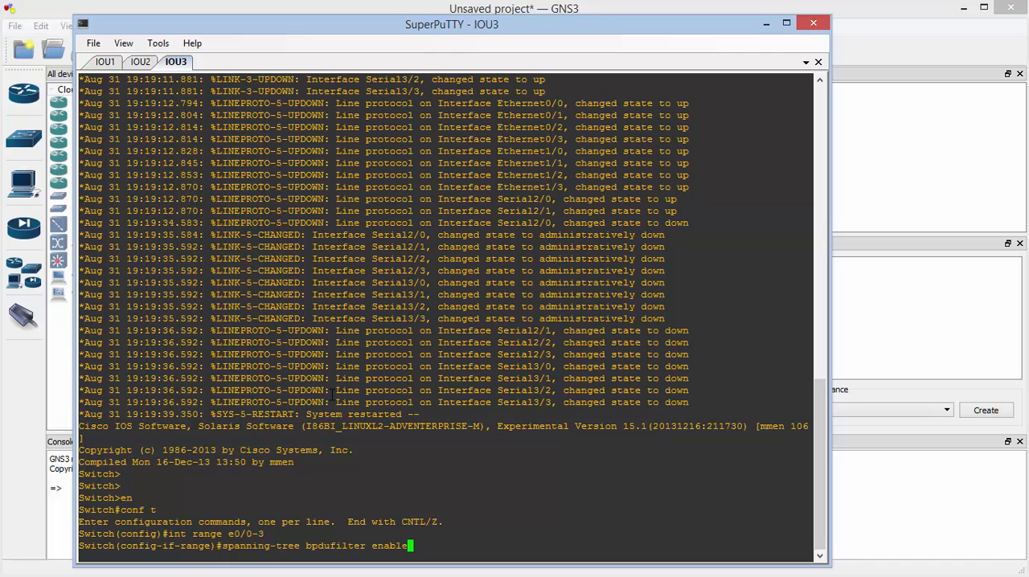
{"action": "key", "text": "Return"}
{"action": "key", "text": "ctrl+z"}
{"action": "key", "text": "Return"}
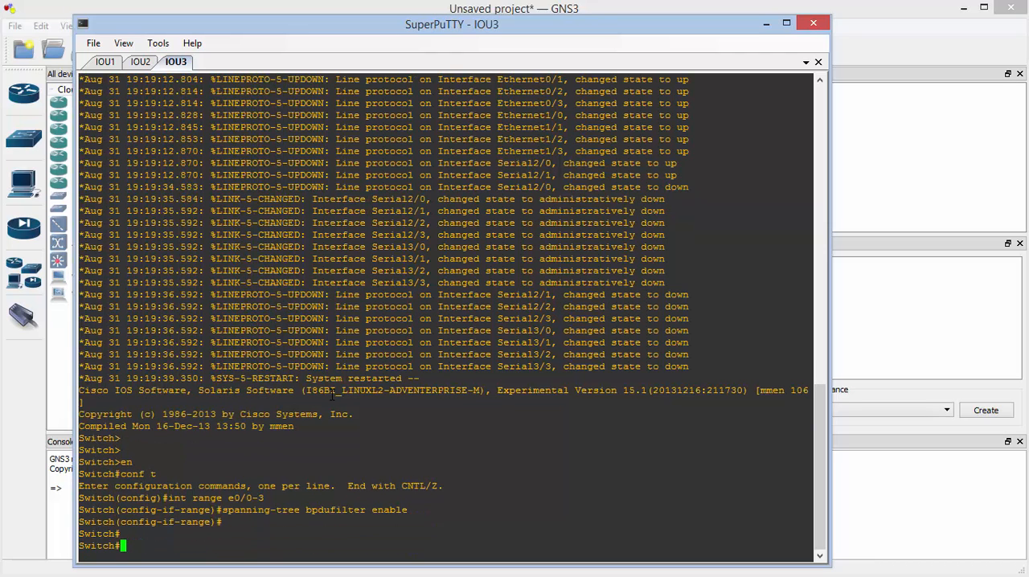
Go back to the IOU1 console and leave configuration mode to return to the privileged prompt
{"action": "left_click", "coordinate": [105, 62]}
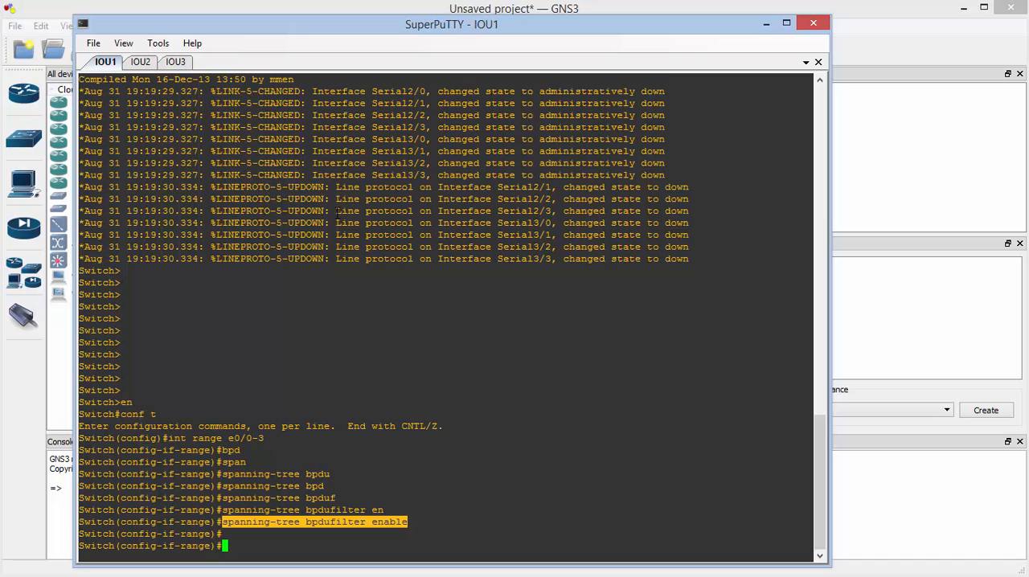
{"action": "key", "text": "ctrl+z"}
{"action": "key", "text": "Return"}
{"action": "key", "text": "Return"}
{"action": "key", "text": "Return"}
Display the spanning-tree status on IOU1 with sh spanning-tree and highlight the interface states in the output
{"action": "type", "text": "sh spa"}
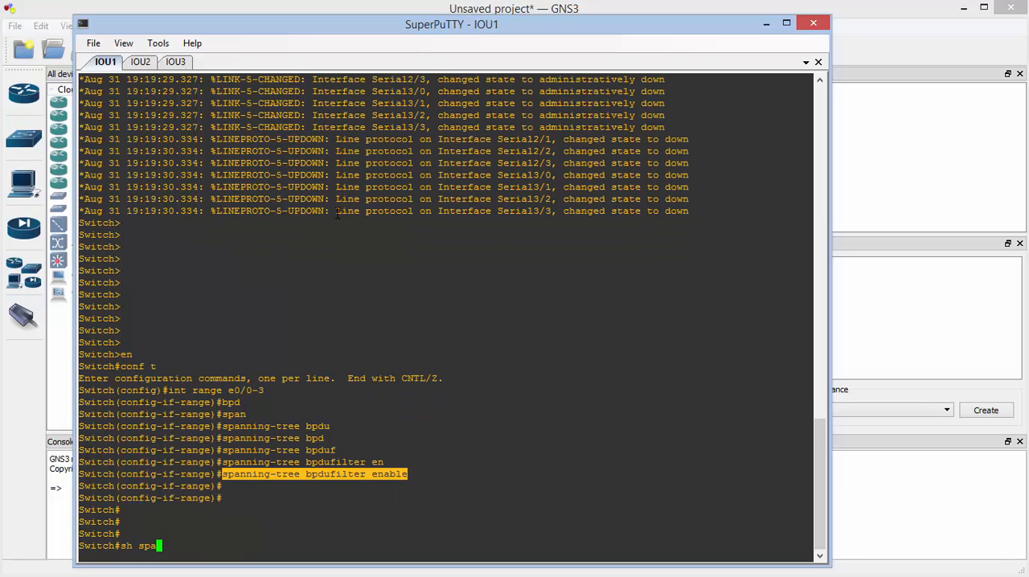
{"action": "type", "text": "nn"}
{"action": "key", "text": "Tab"}
{"action": "key", "text": "Return"}
{"action": "key", "text": "space"}
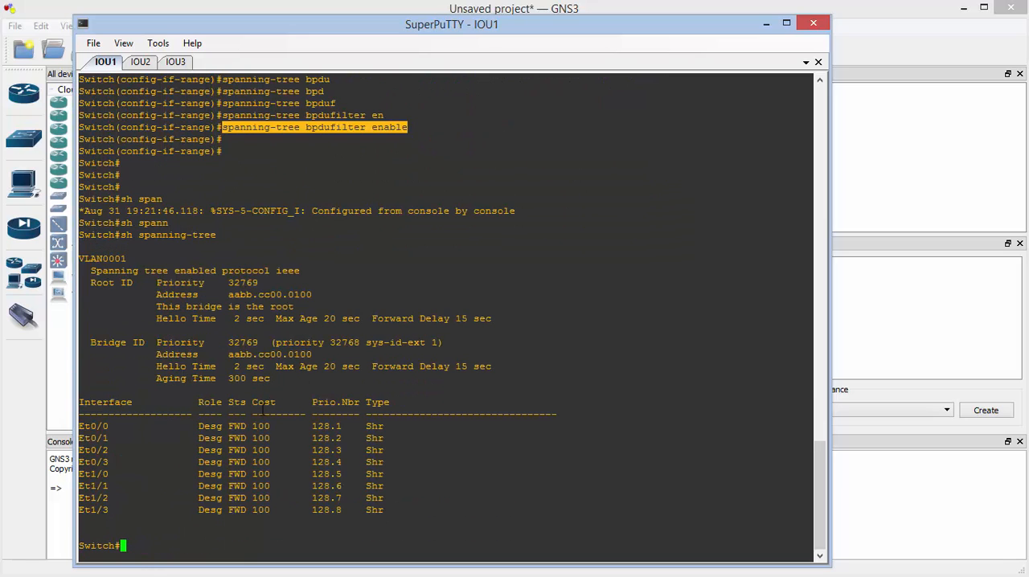
{"action": "left_click_drag", "start_coordinate": [233, 427], "coordinate": [269, 510]}
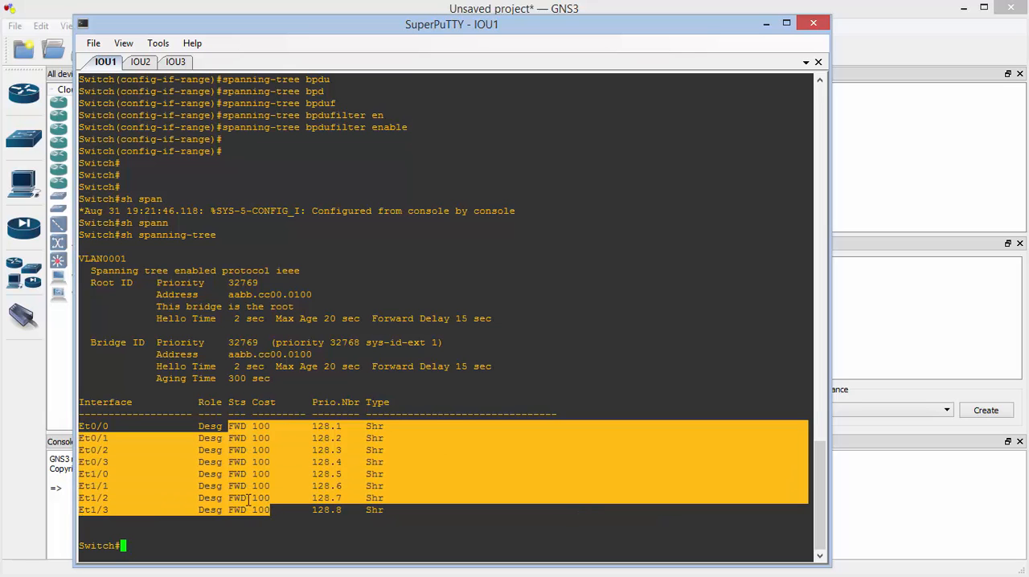
Open the IOU2 console and leave configuration mode to return to the privileged prompt
{"action": "left_click", "coordinate": [141, 62]}
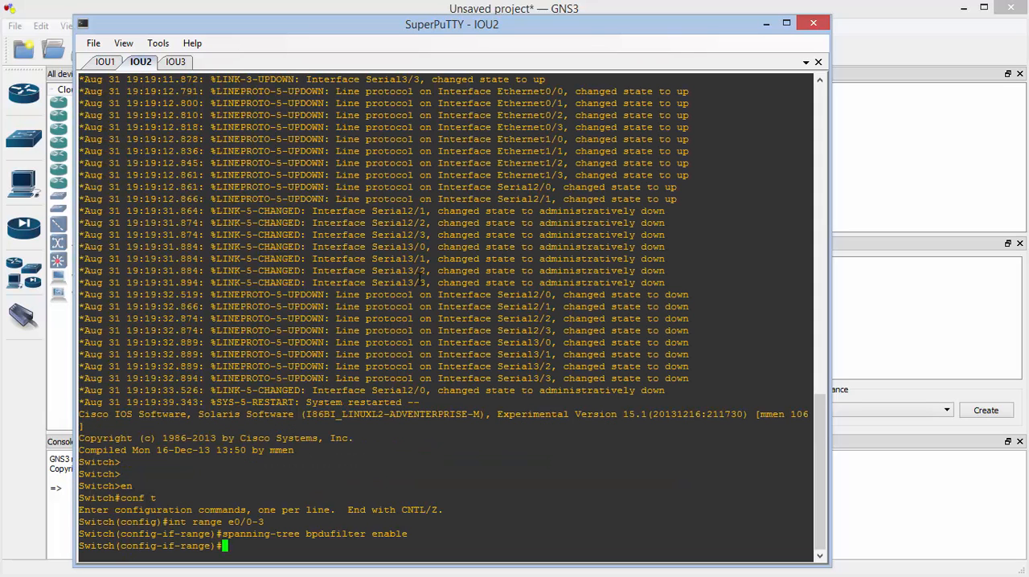
{"action": "key", "text": "ctrl+z"}
{"action": "key", "text": "Return"}
{"action": "key", "text": "Return"}
{"action": "key", "text": "Return"}
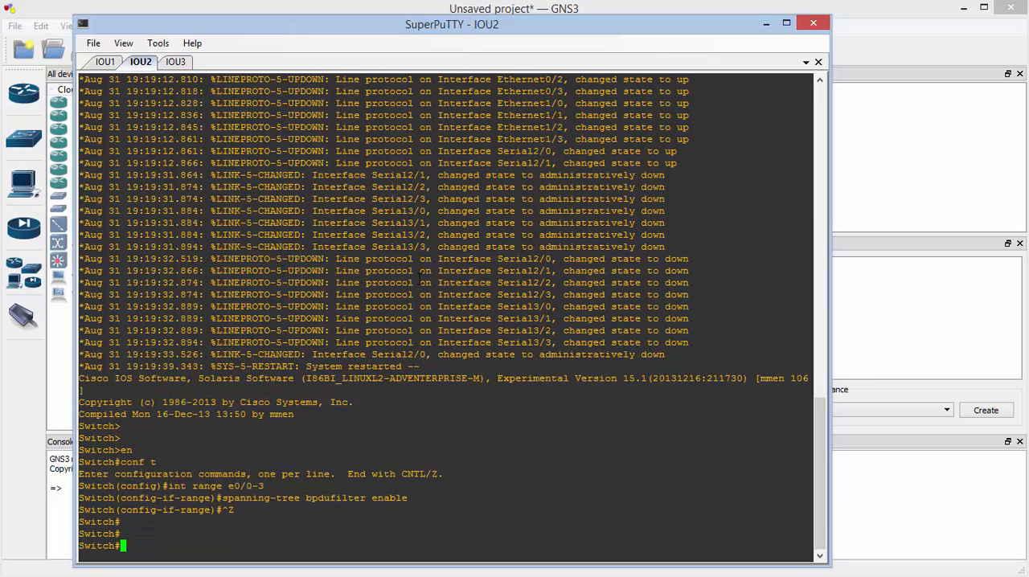
Display the full spanning-tree status on IOU2 with sh spanning-tree
{"action": "type", "text": "sh spann"}
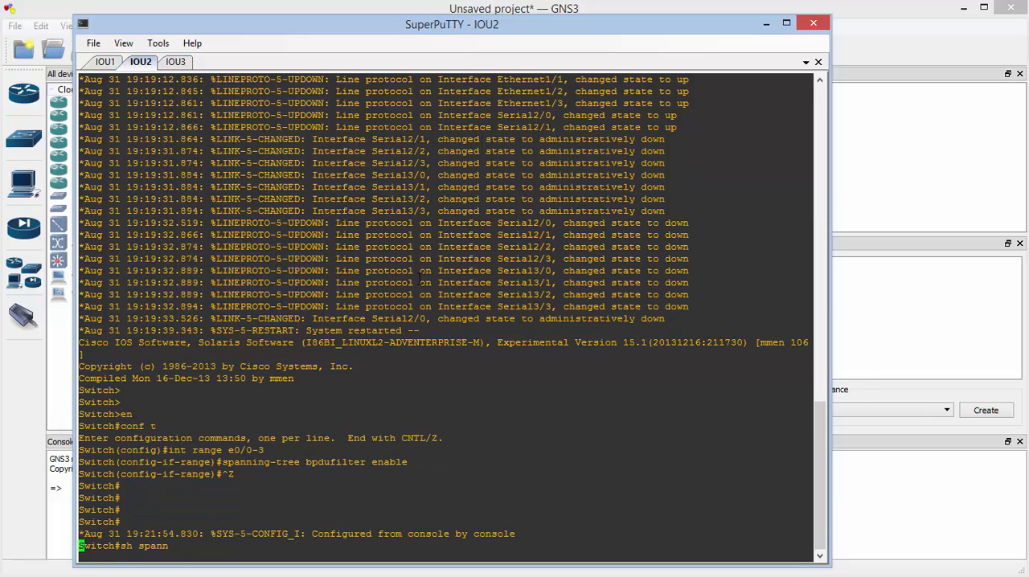
{"action": "key", "text": "Tab"}
{"action": "key", "text": "Return"}
{"action": "key", "text": "space"}
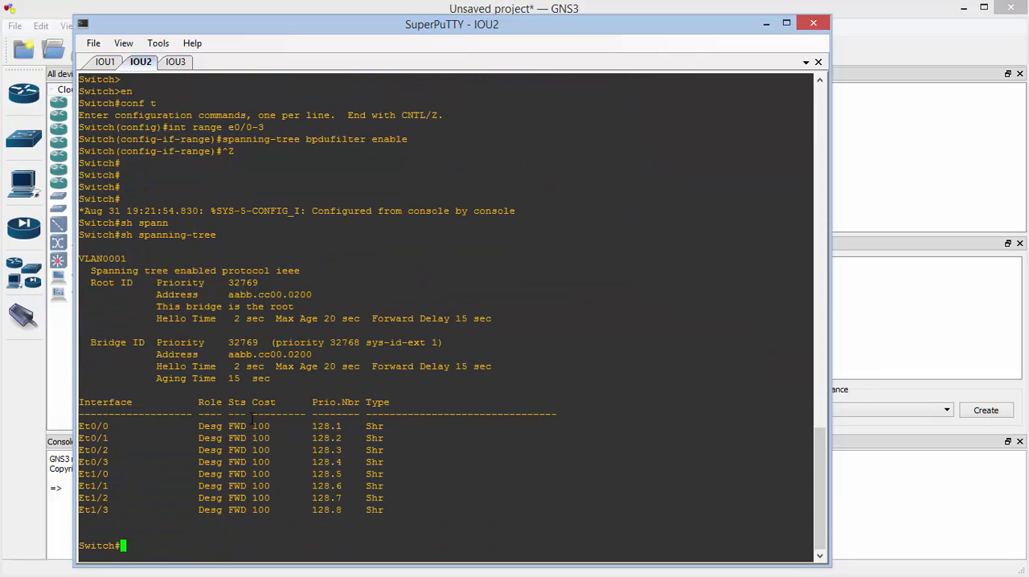
Display the spanning-tree status on IOU3 with sh spanning-tree and highlight its interface table
{"action": "left_click", "coordinate": [176, 62]}
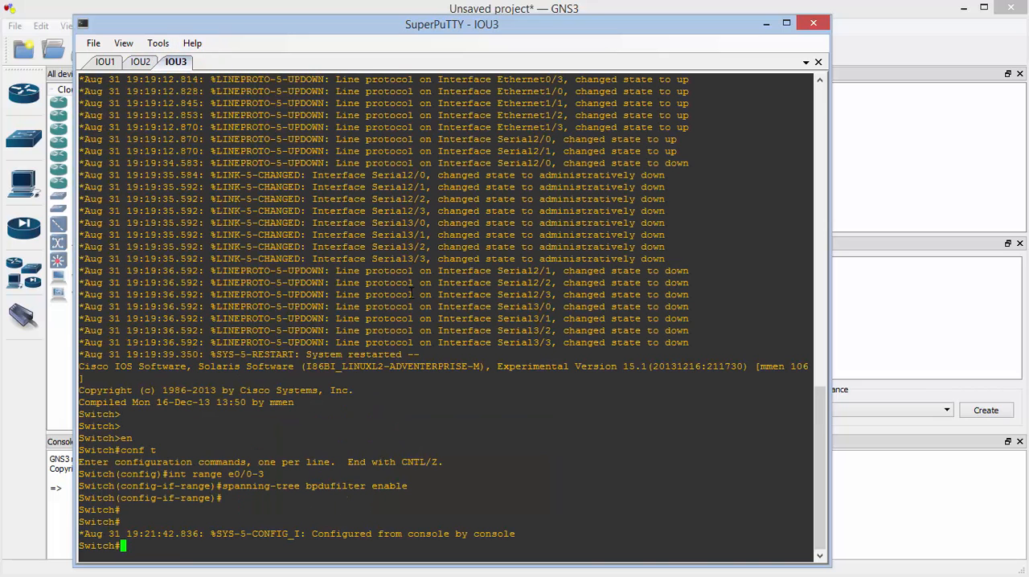
{"action": "type", "text": "sh a"}
{"action": "type", "text": "spann"}
{"action": "key", "text": "Tab"}
{"action": "key", "text": "Return"}
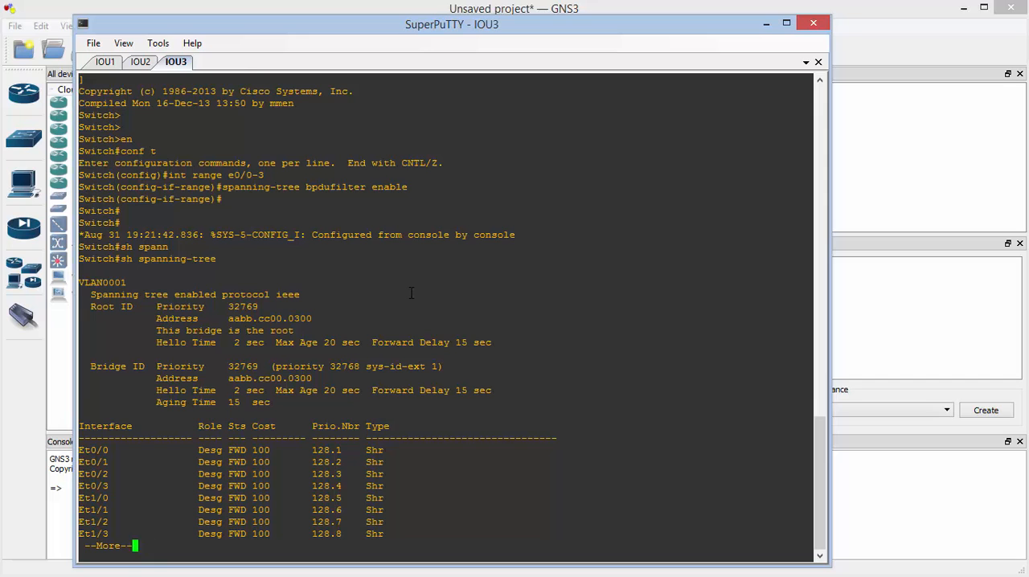
{"action": "key", "text": "space"}
{"action": "left_click_drag", "start_coordinate": [78, 426], "coordinate": [294, 510]}
{"action": "left_click", "coordinate": [447, 555]}
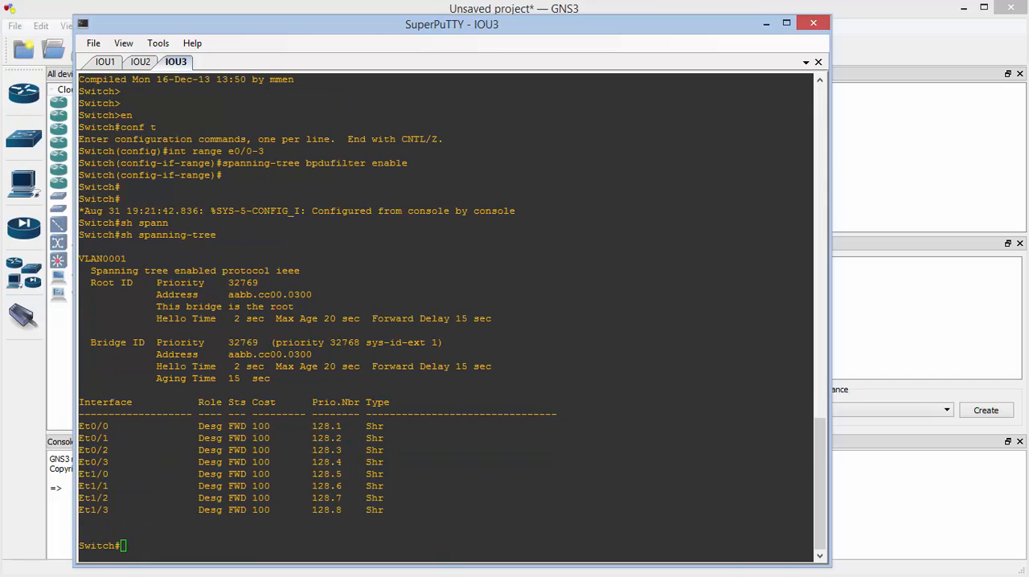
Check the live Loopback1 capture in Wireshark, and return to IOU3 to display its CPU utilization with sh proc cpu
{"action": "key", "text": "alt+Tab"}
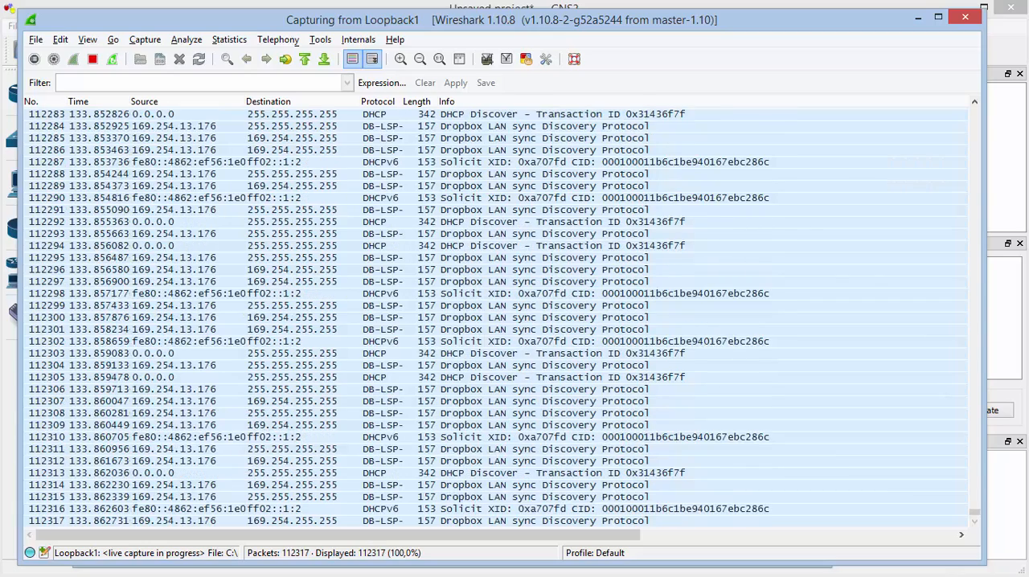
{"action": "key", "text": "alt+Tab"}
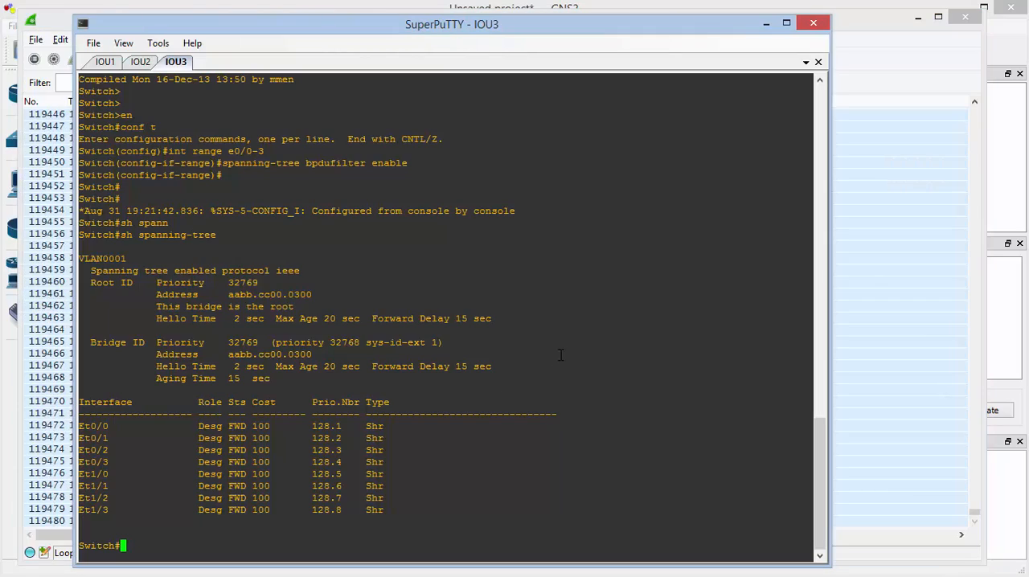
{"action": "type", "text": "sh proc cpu"}
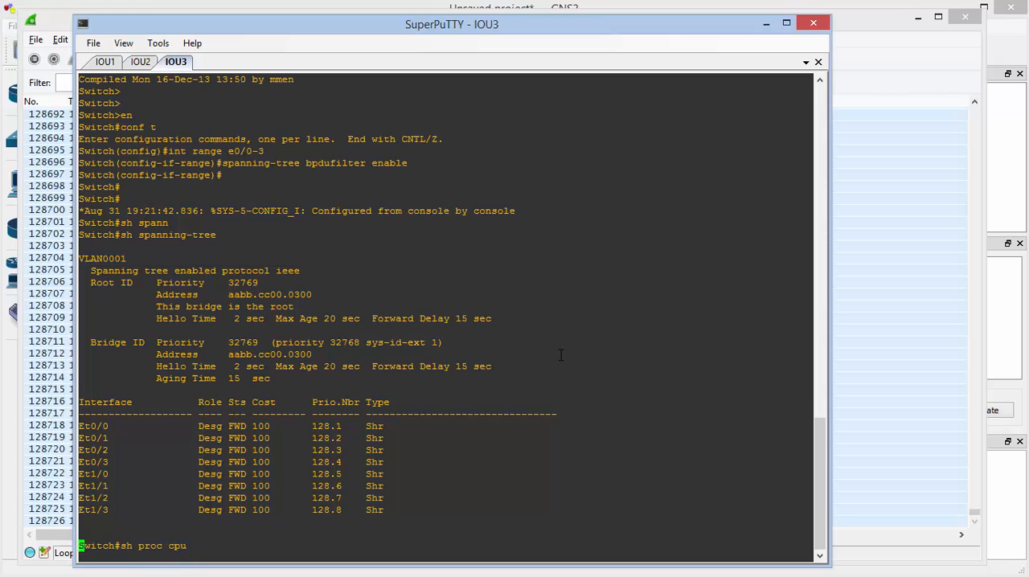
{"action": "key", "text": "Return"}
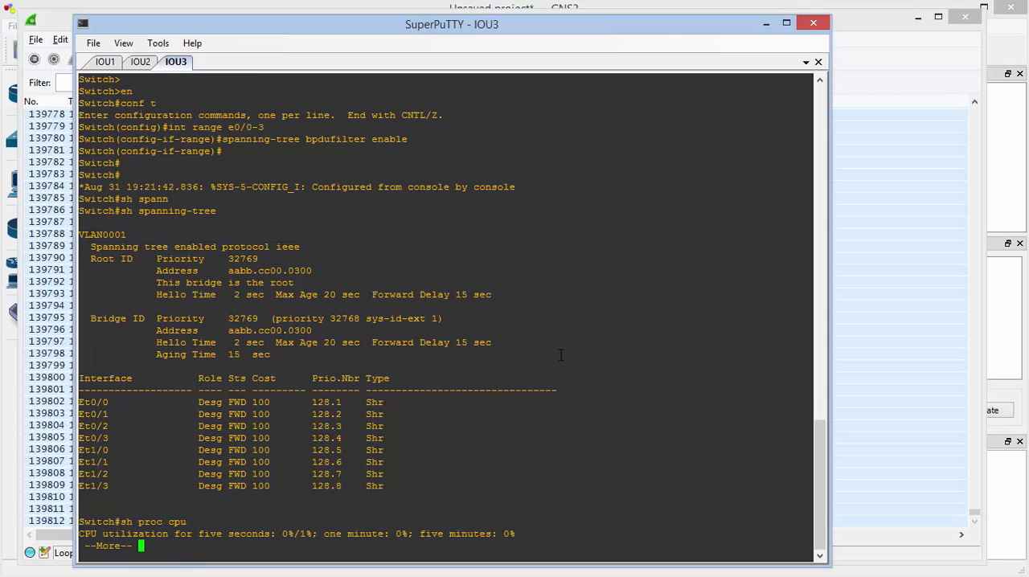
{"action": "key", "text": "space"}
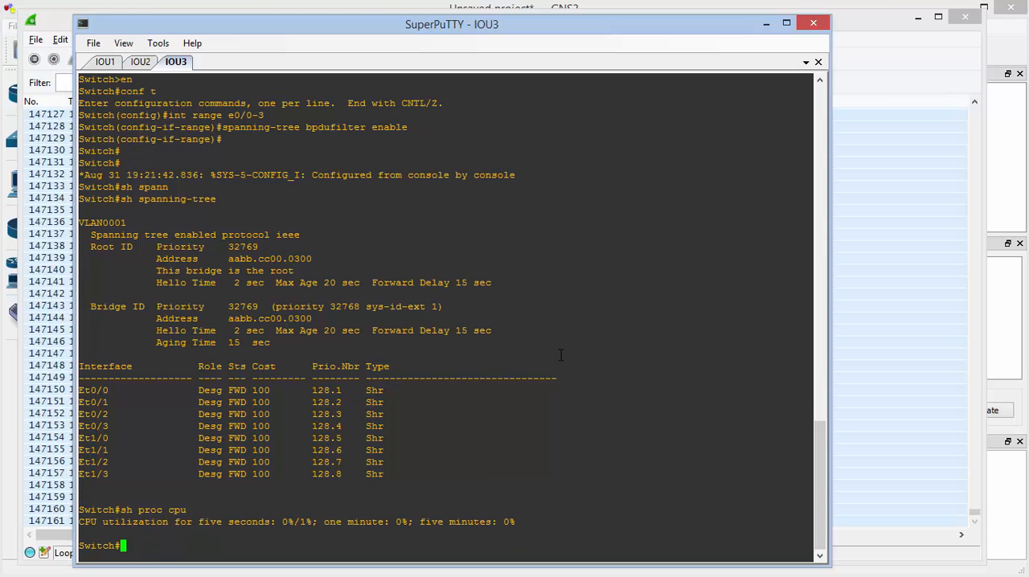
Check the CPU utilization on IOU1 with sh proc cpu and quit the paged output
{"action": "left_click", "coordinate": [99, 64]}
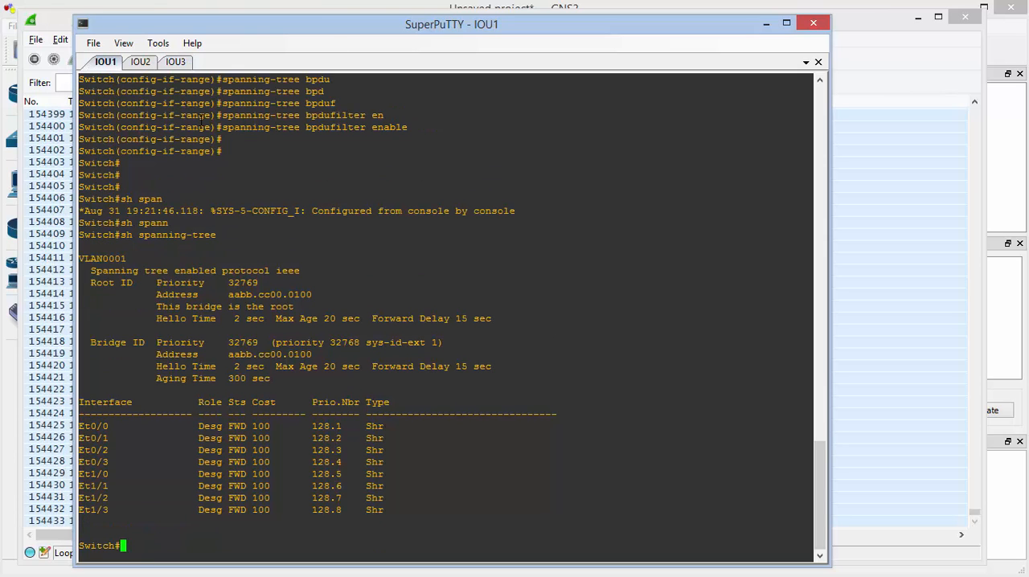
{"action": "type", "text": "sh pr"}
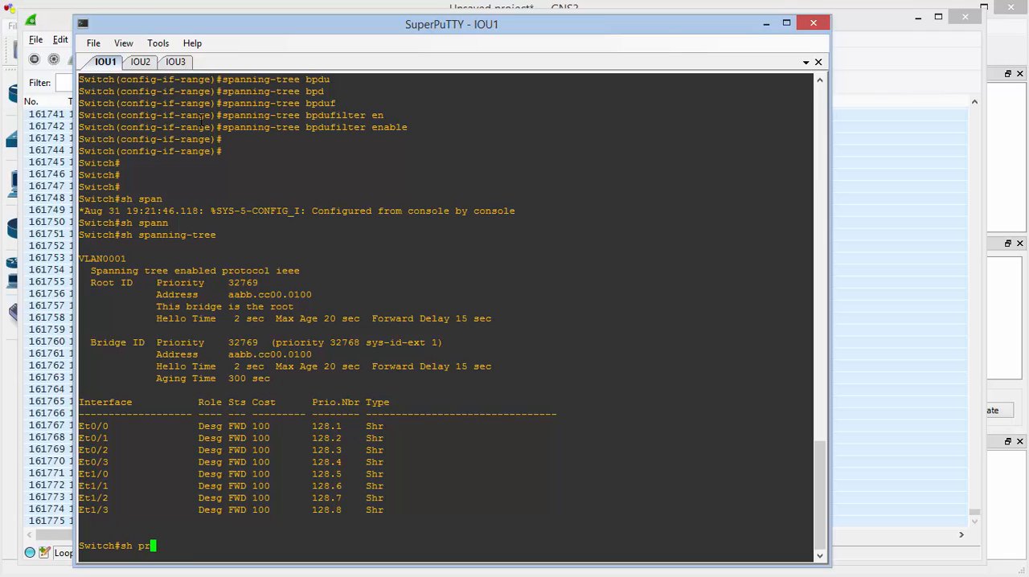
{"action": "type", "text": "oc cpu"}
{"action": "key", "text": "Return"}
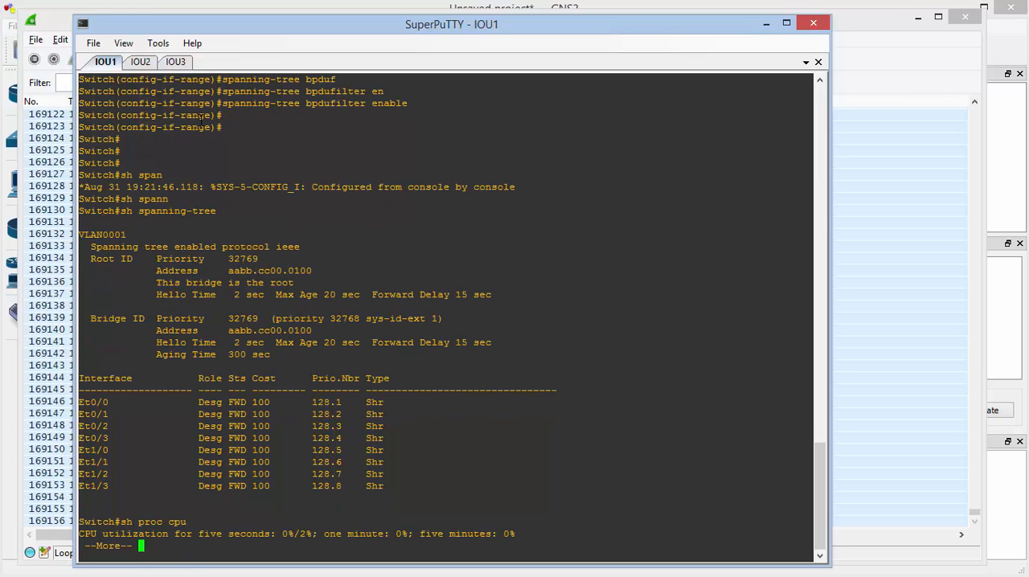
{"action": "key", "text": "q"}
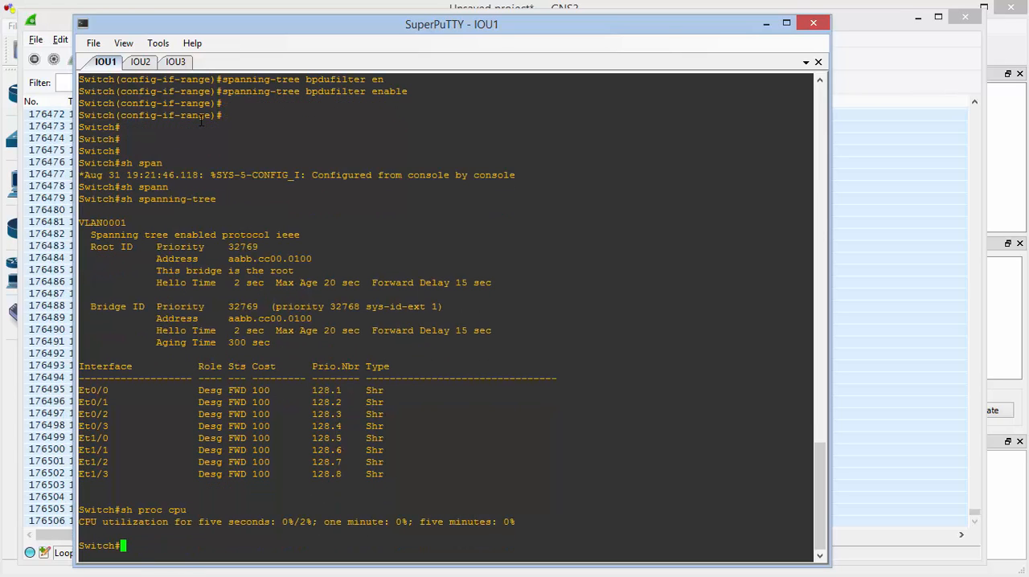
Check the CPU utilization on IOU2 by running sh proc cpu repeatedly
{"action": "left_click", "coordinate": [142, 63]}
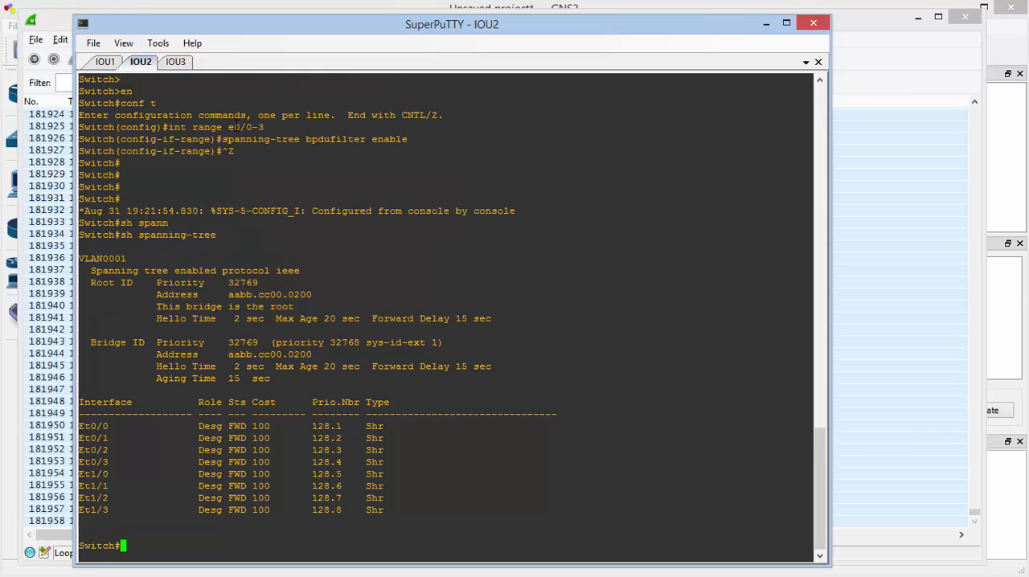
{"action": "type", "text": "sh proc cpu"}
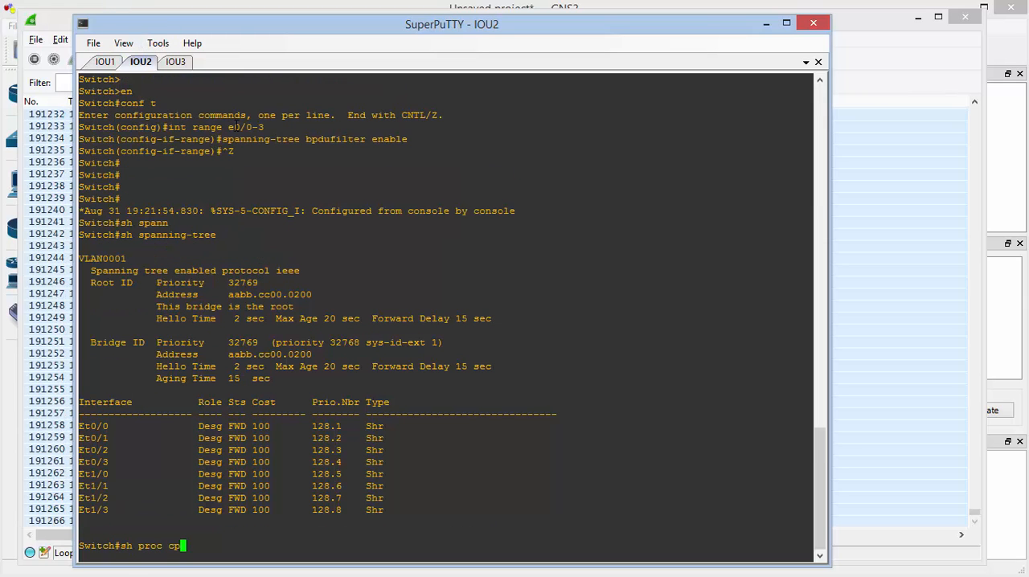
{"action": "key", "text": "Return"}
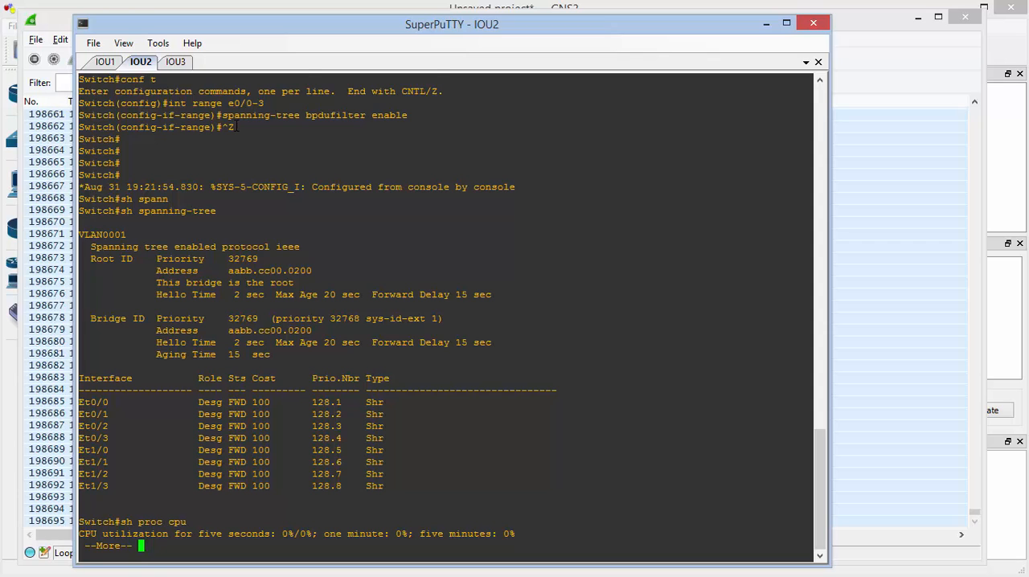
{"action": "key", "text": "q"}
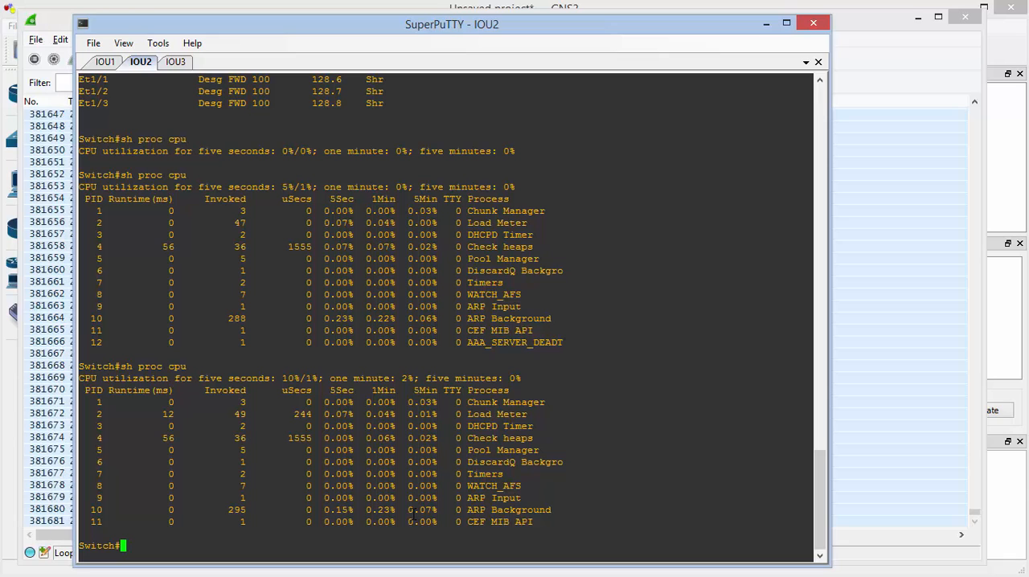
{"action": "type", "text": "sh proc cpu"}
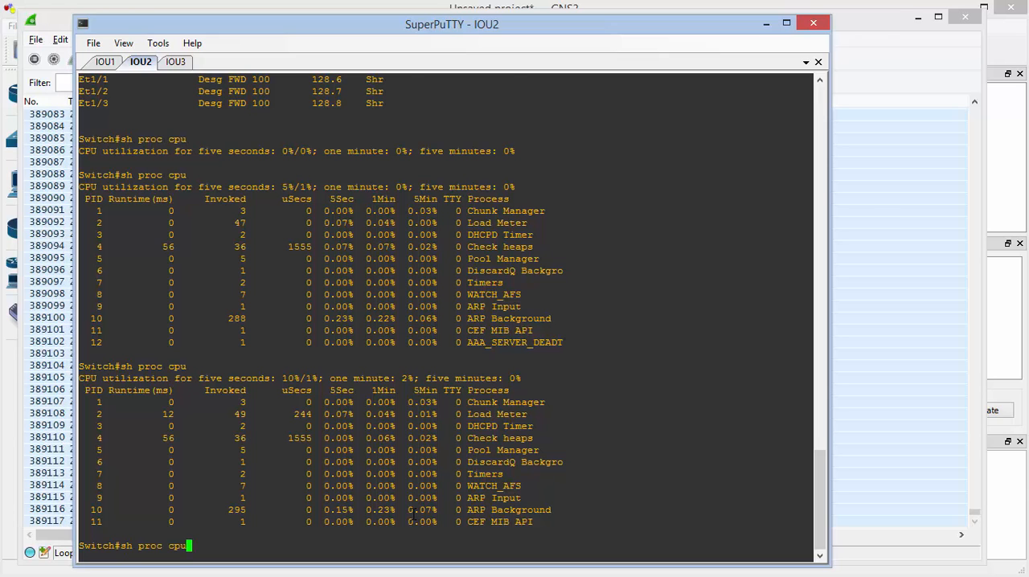
{"action": "key", "text": "Return"}
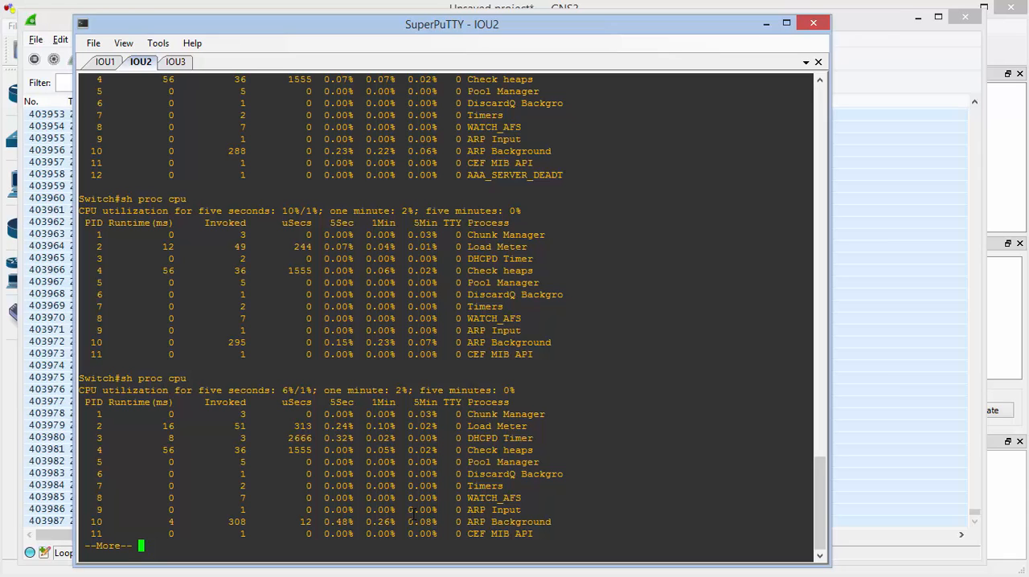
Rerun sh proc cpu on IOU2 two more times to compare the CPU load, and quit the paged output
{"action": "key", "text": "q"}
{"action": "key", "text": "Up"}
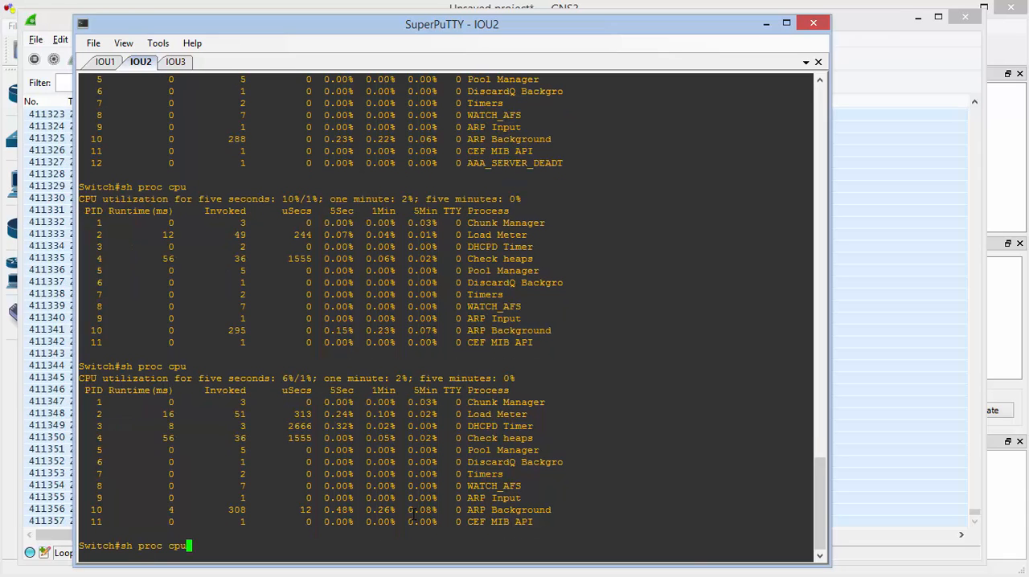
{"action": "key", "text": "Return"}
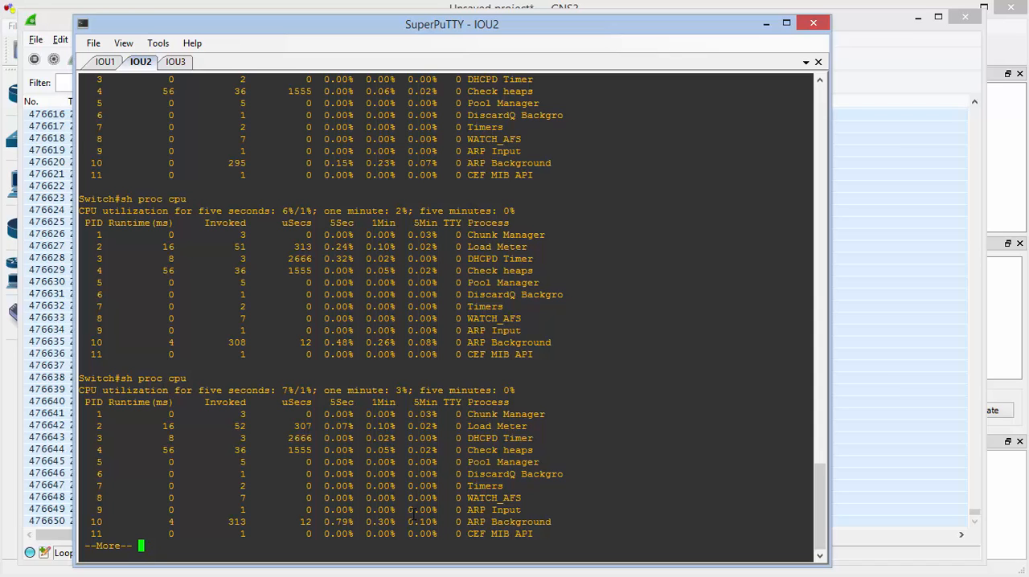
{"action": "key", "text": "q"}
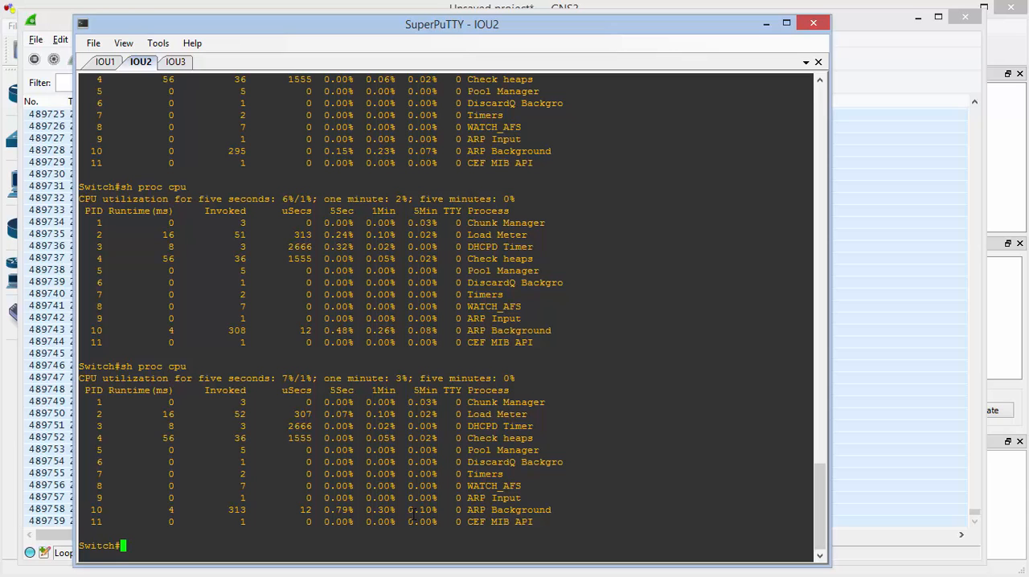
{"action": "type", "text": "sh proc cpu"}
{"action": "key", "text": "Return"}
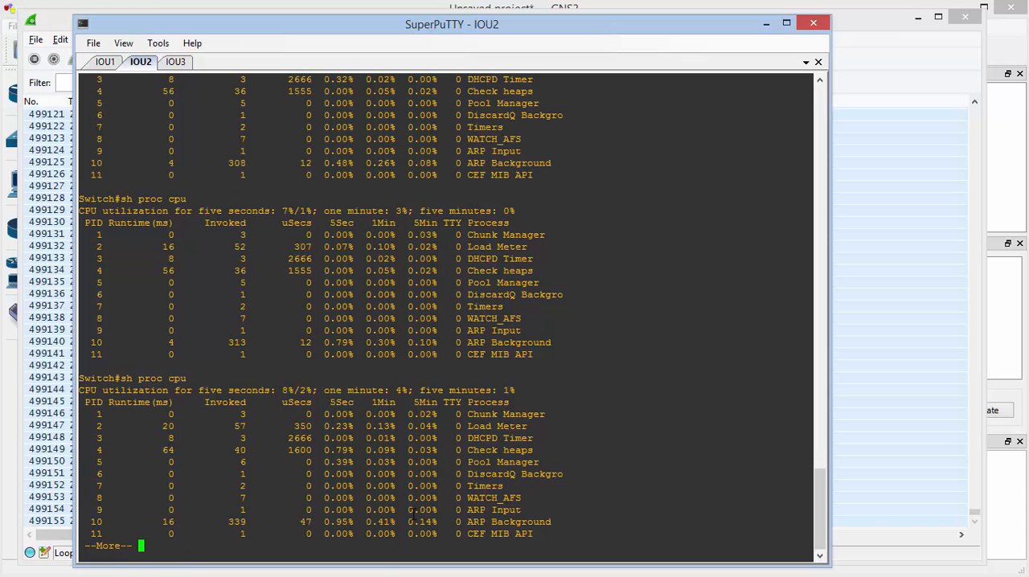
{"action": "key", "text": "q"}
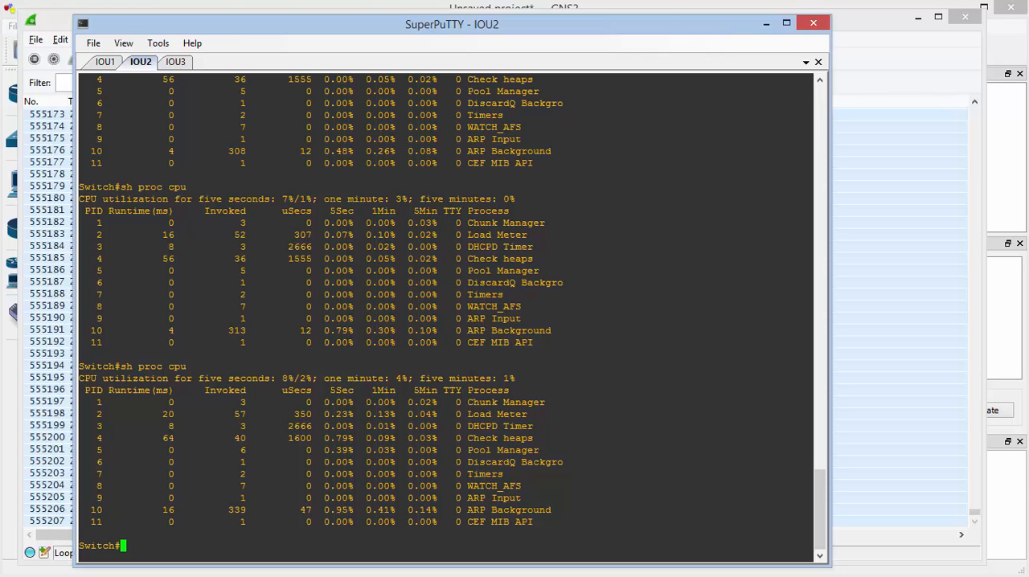
Stop the live Loopback1 capture in Wireshark and quit the program without saving the captured packets
{"action": "left_click", "coordinate": [67, 30]}
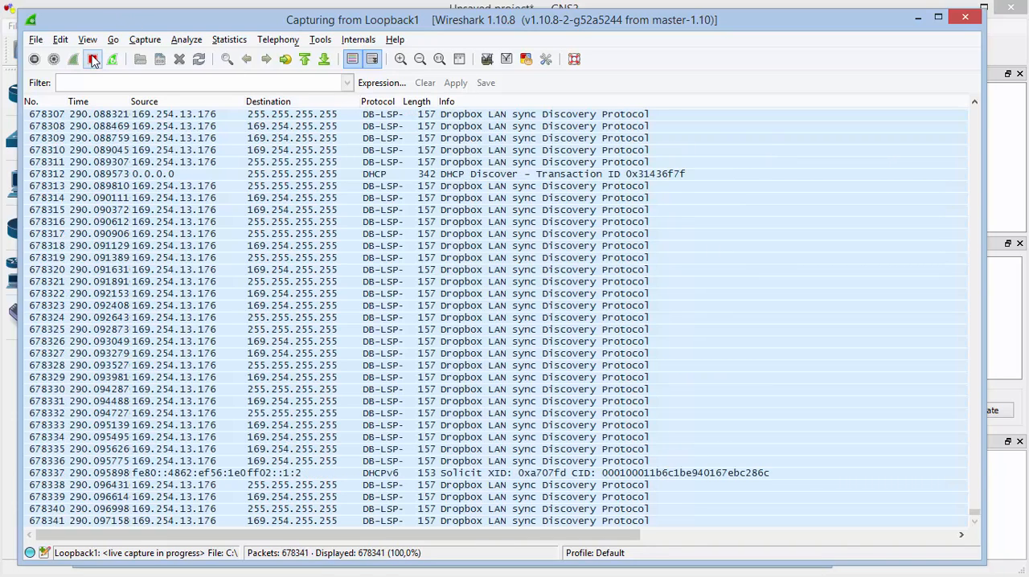
{"action": "left_click", "coordinate": [93, 59]}
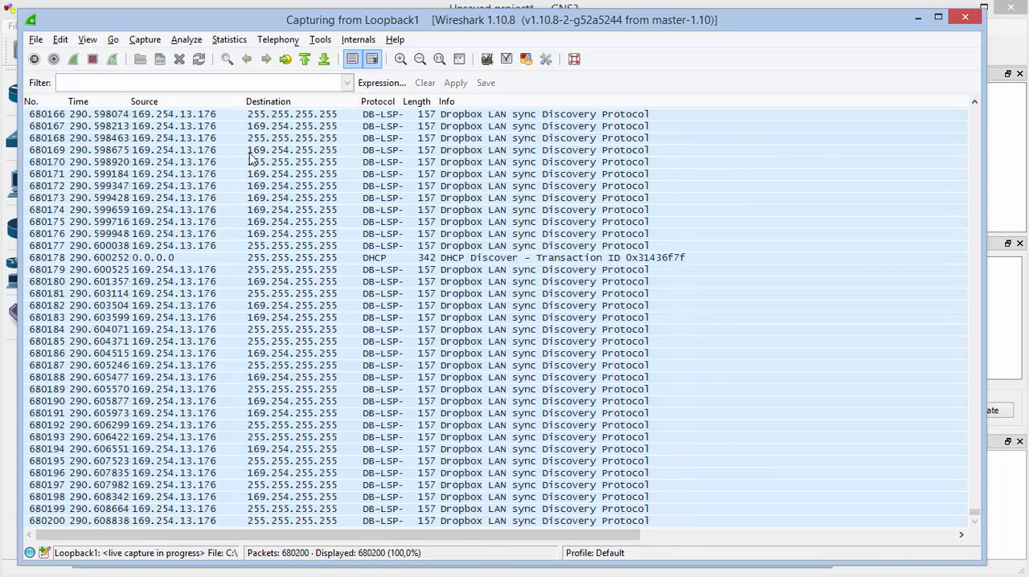
{"action": "left_click", "coordinate": [962, 19]}
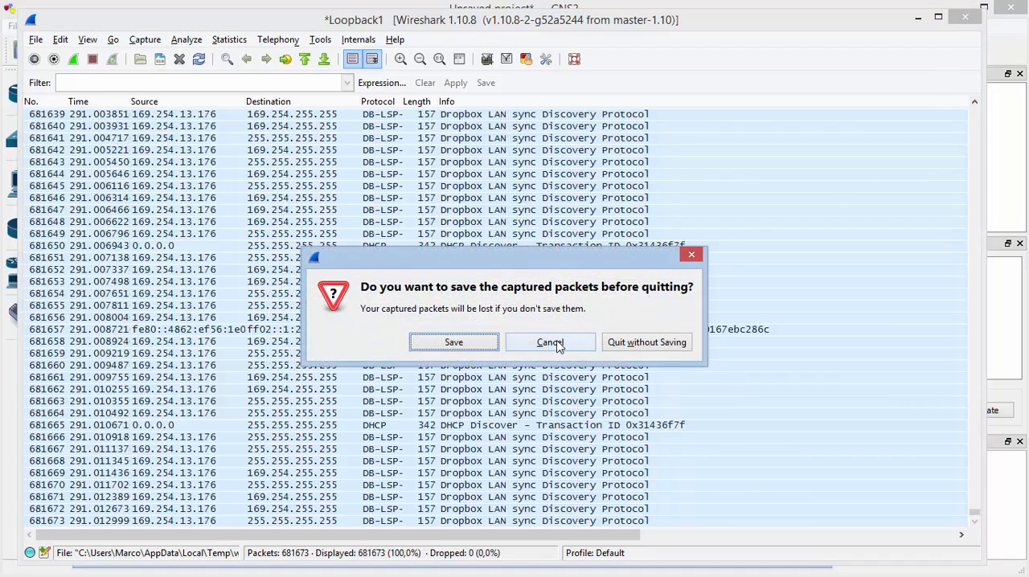
{"action": "left_click", "coordinate": [625, 342]}
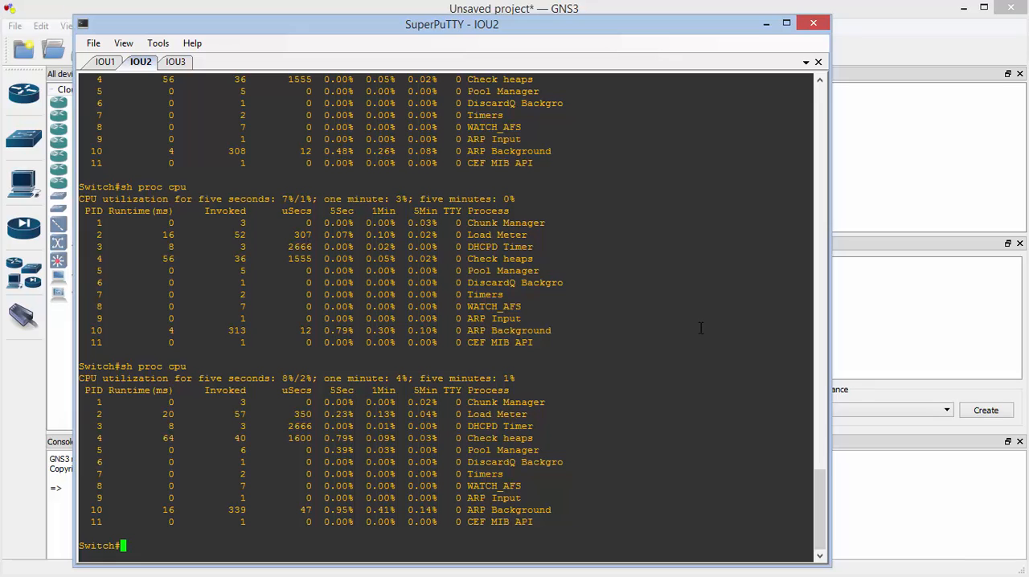
Check IOU2's CPU utilization once more with sh proc cpu, and close the SuperPuTTY console window
{"action": "key", "text": "Up"}
{"action": "key", "text": "Return"}
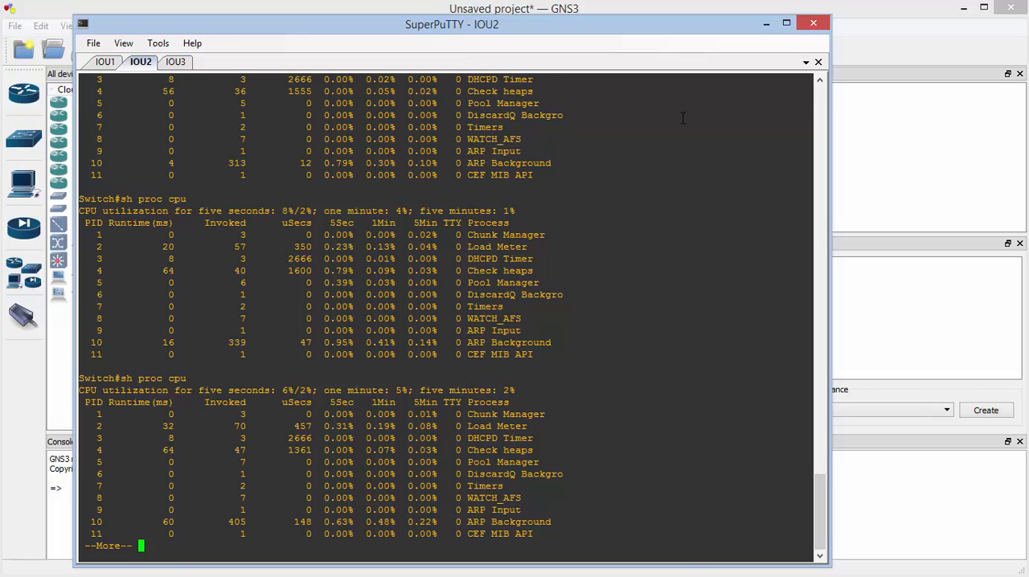
{"action": "left_click", "coordinate": [820, 27]}
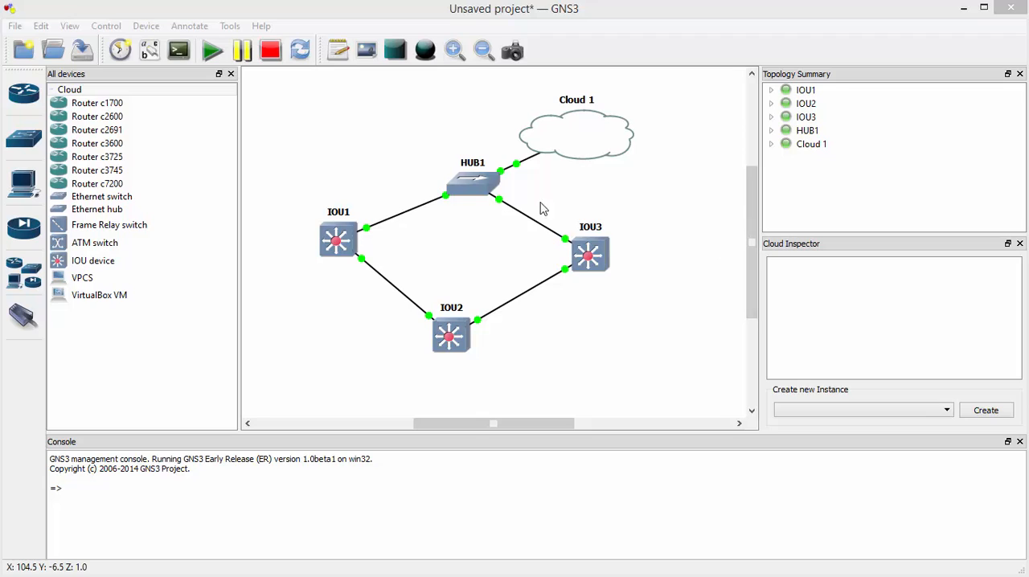